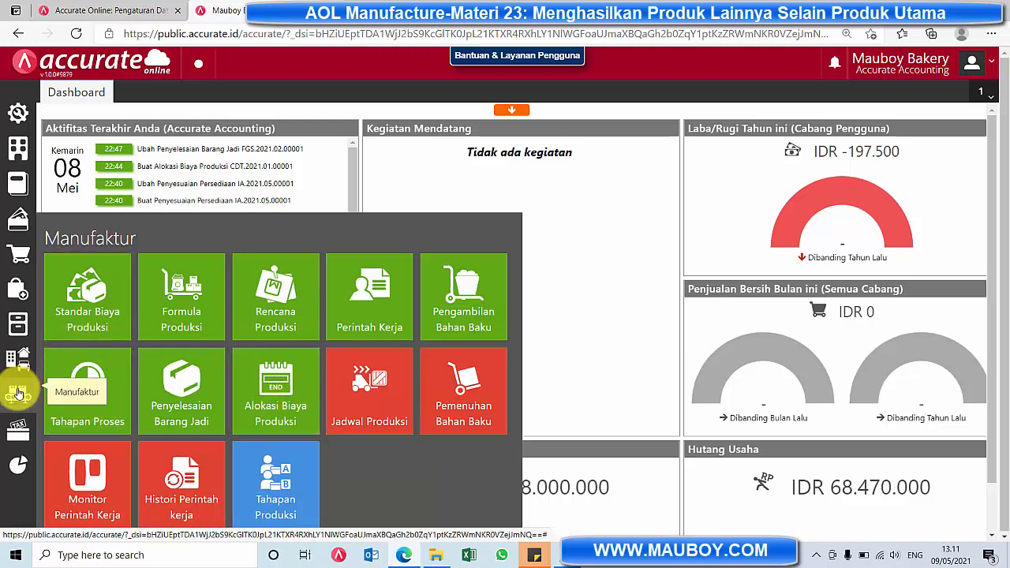
- Open the list of existing production formulas (Formula Produksi)
click(188, 320)
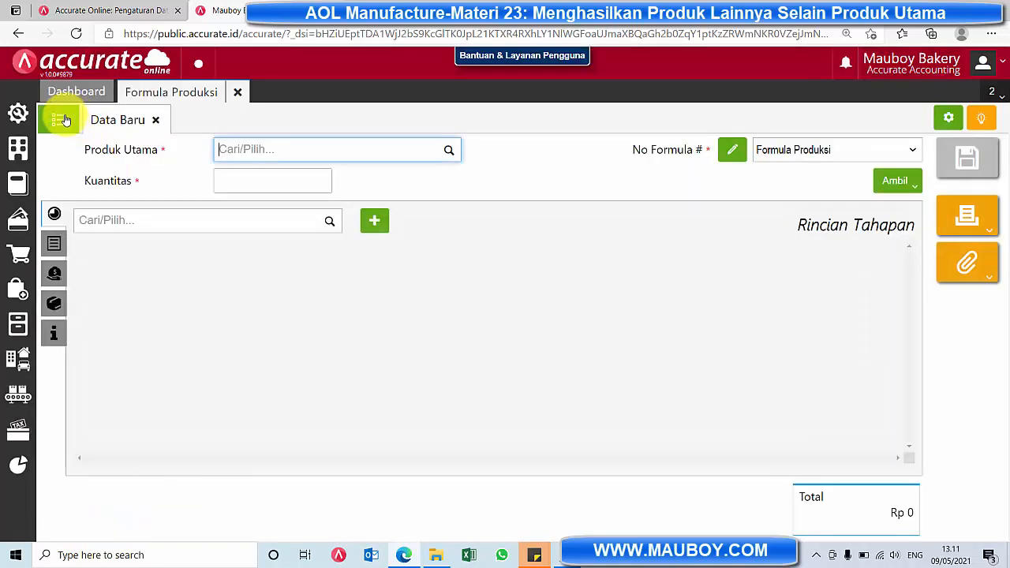
click(63, 119)
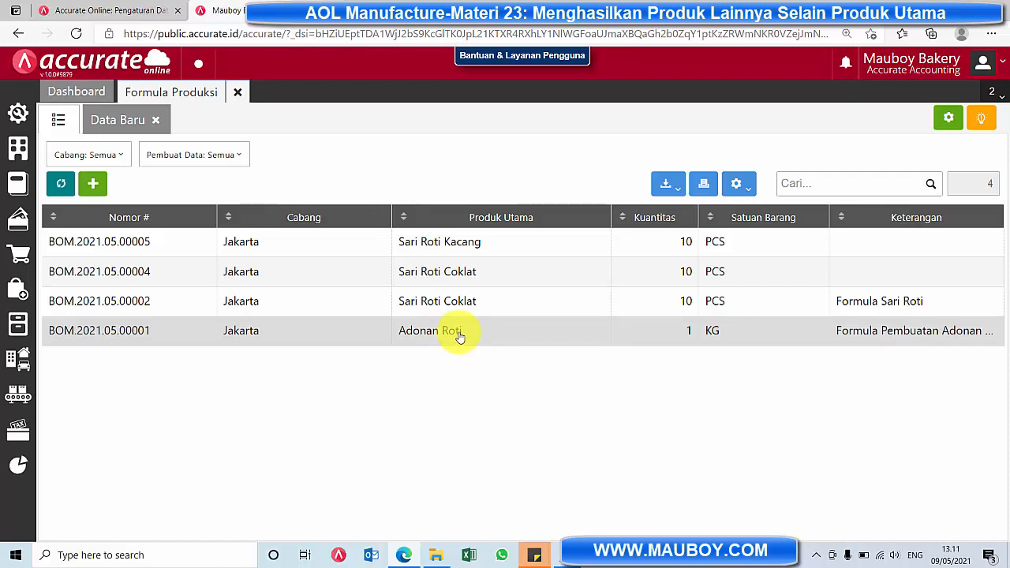
- Start a new Barang & Jasa inventory item and assign it to the Adonan Roti category
click(18, 323)
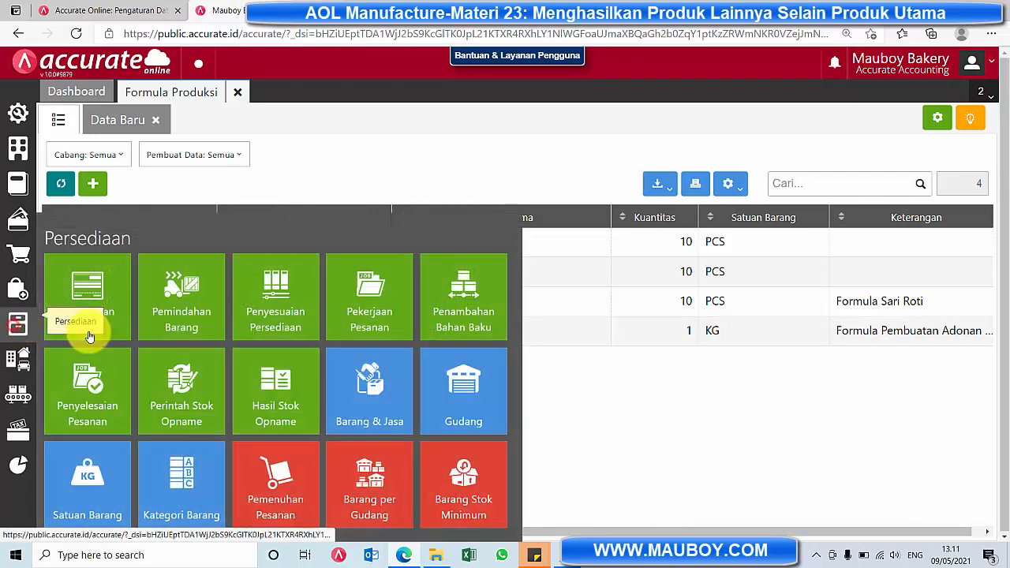
click(378, 388)
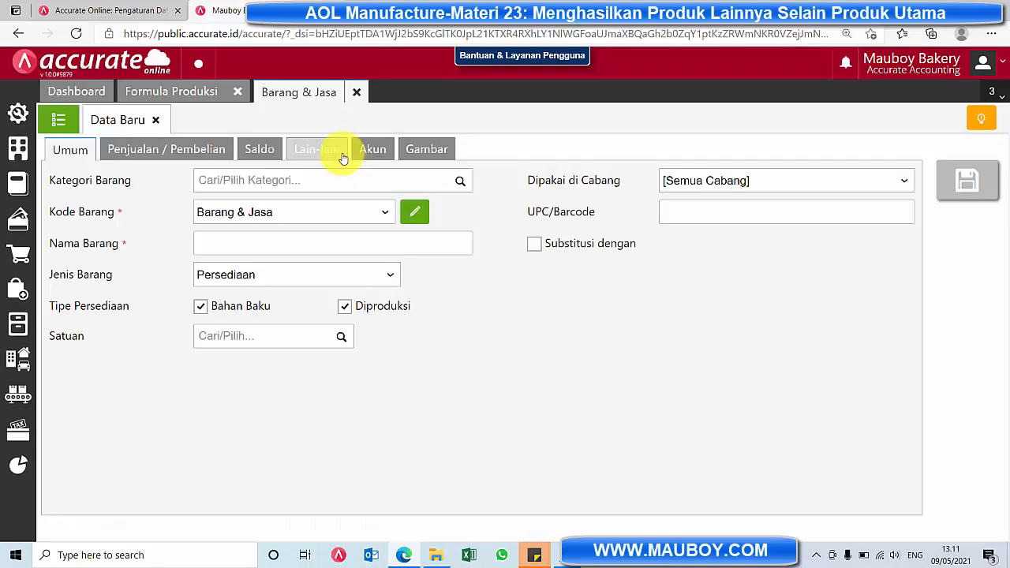
click(453, 181)
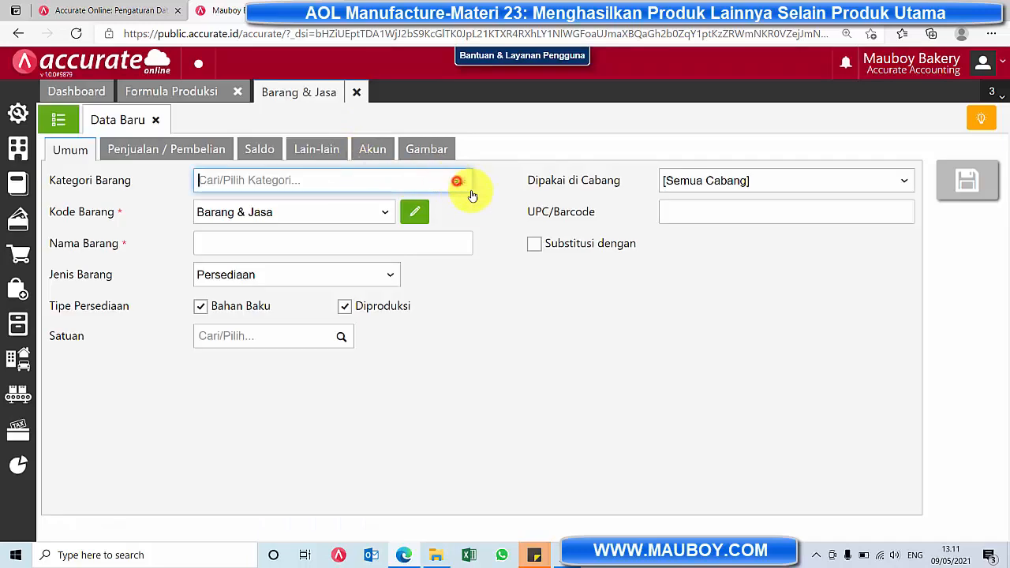
drag(472, 221, 465, 287)
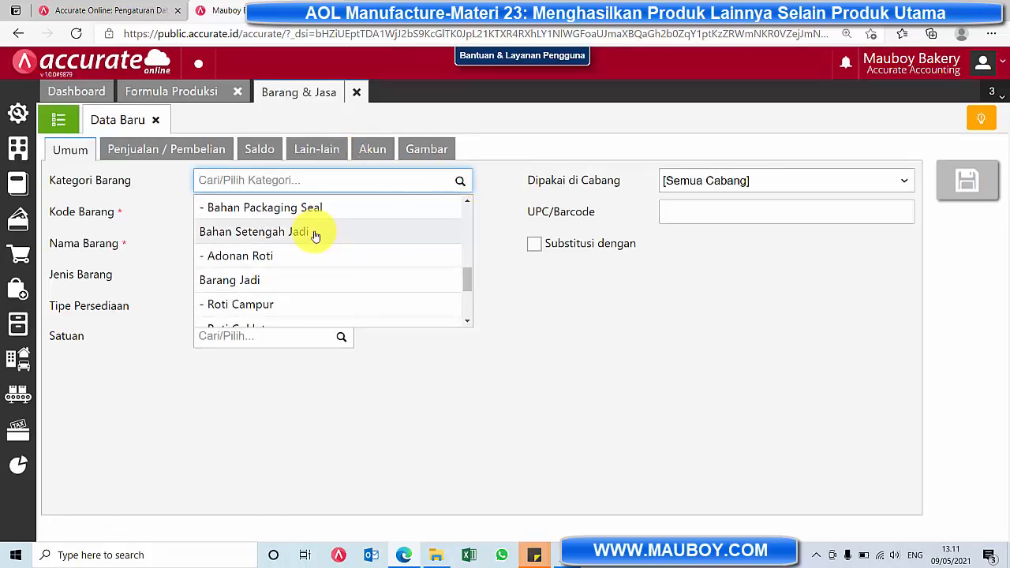
scroll(295, 277, down, 1)
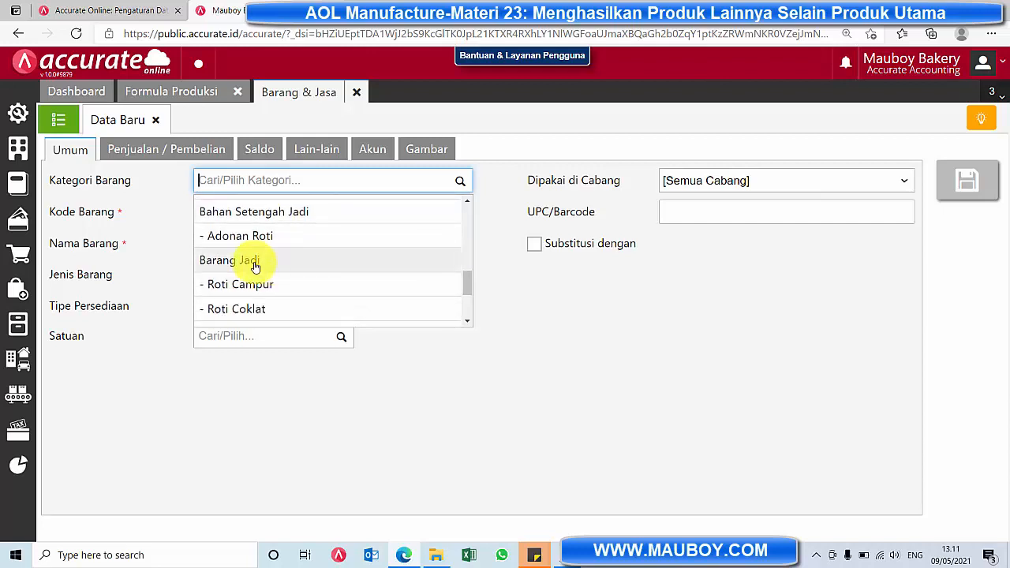
click(291, 240)
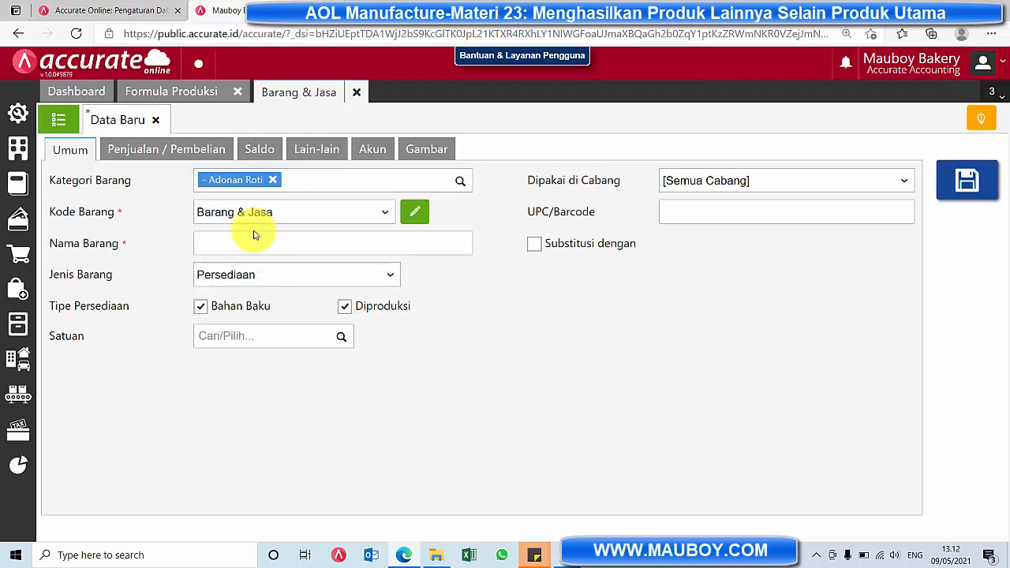
- Name the new item Serbuk Adonan Roti and set its unit to KG
click(254, 237)
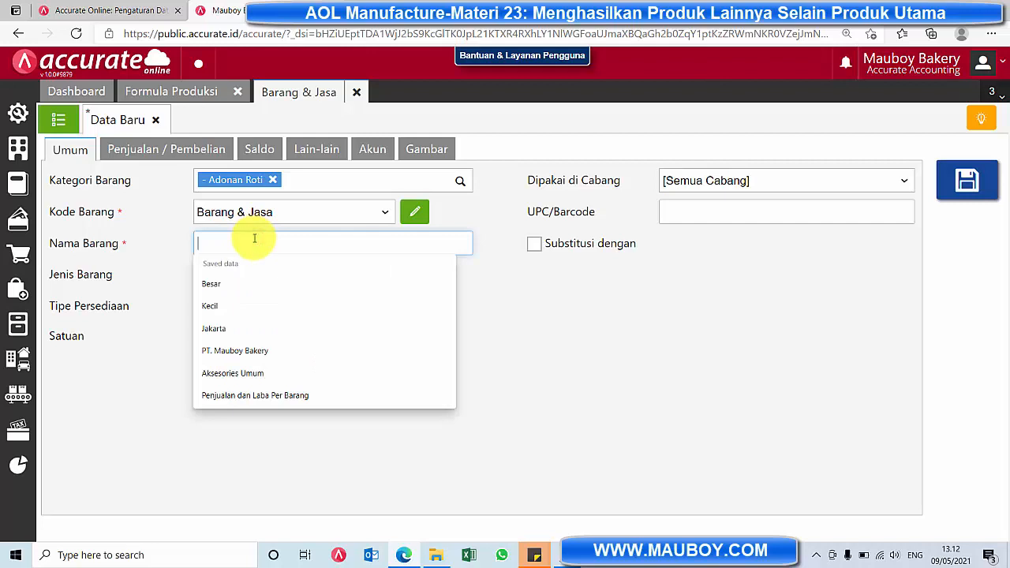
text(Serbuk Adonan Roti)
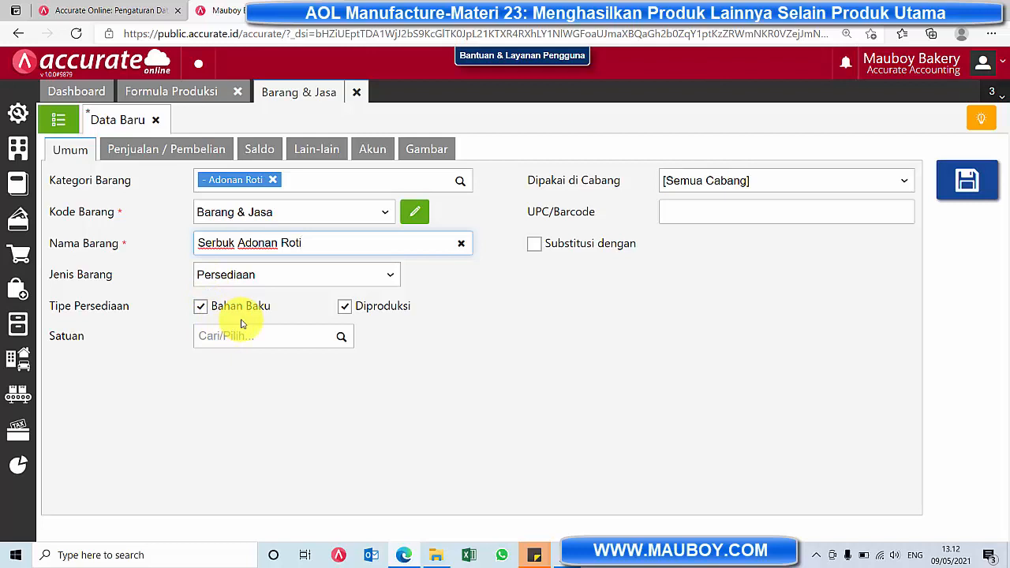
click(341, 337)
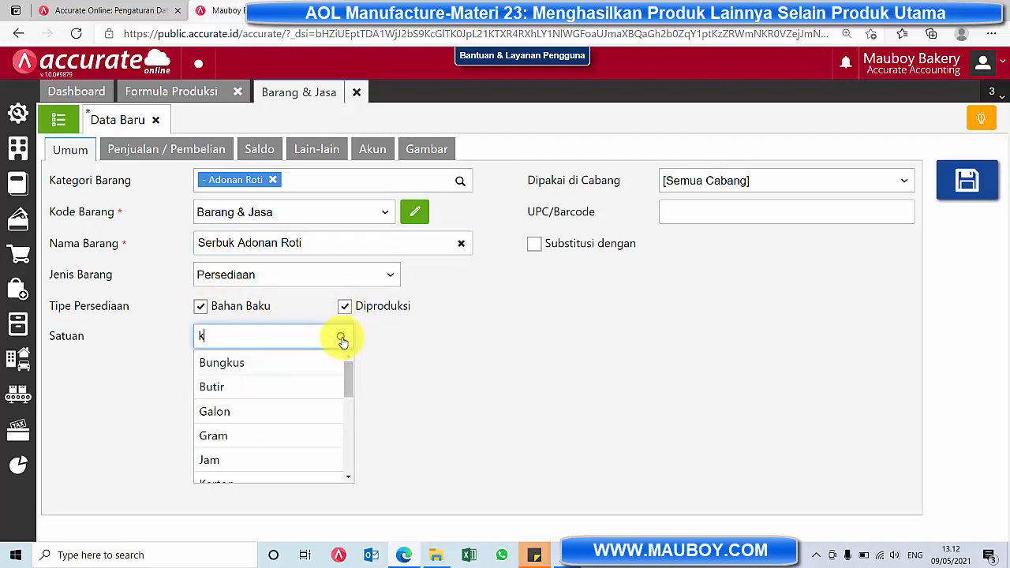
text(kg)
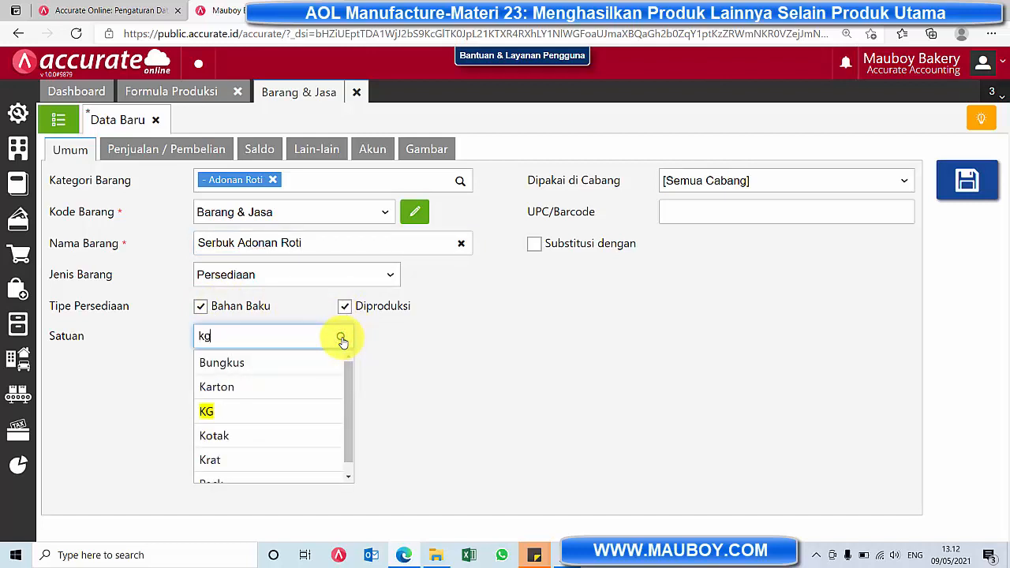
click(242, 410)
- Set the item's PPN tax to Pajak Pertambahan Nilai
click(190, 149)
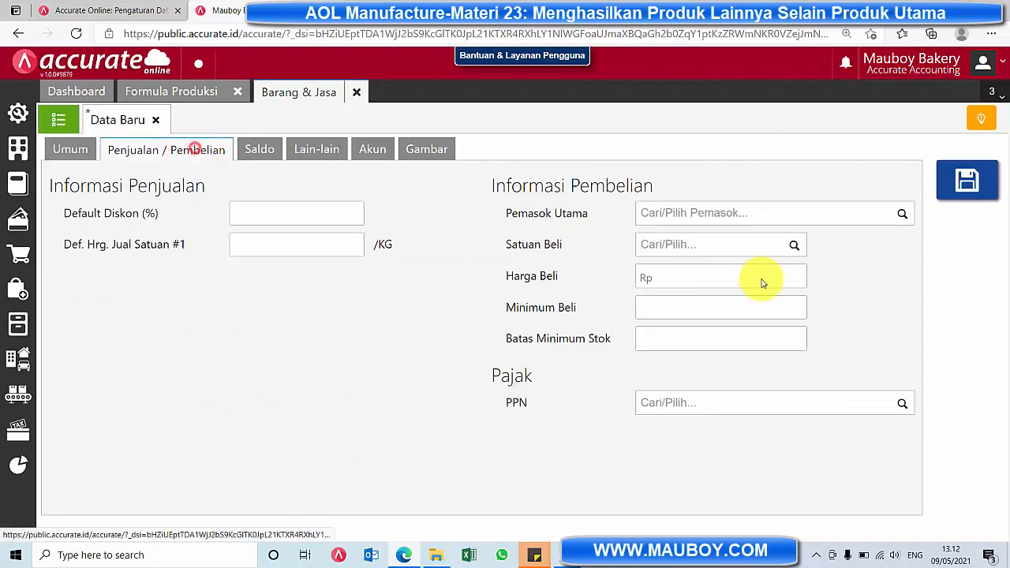
click(903, 405)
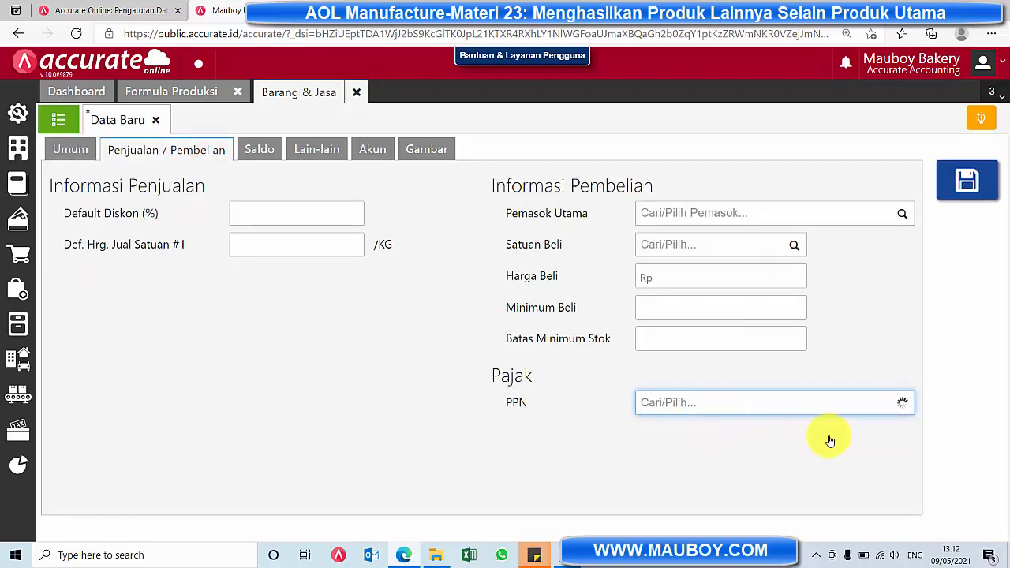
click(699, 435)
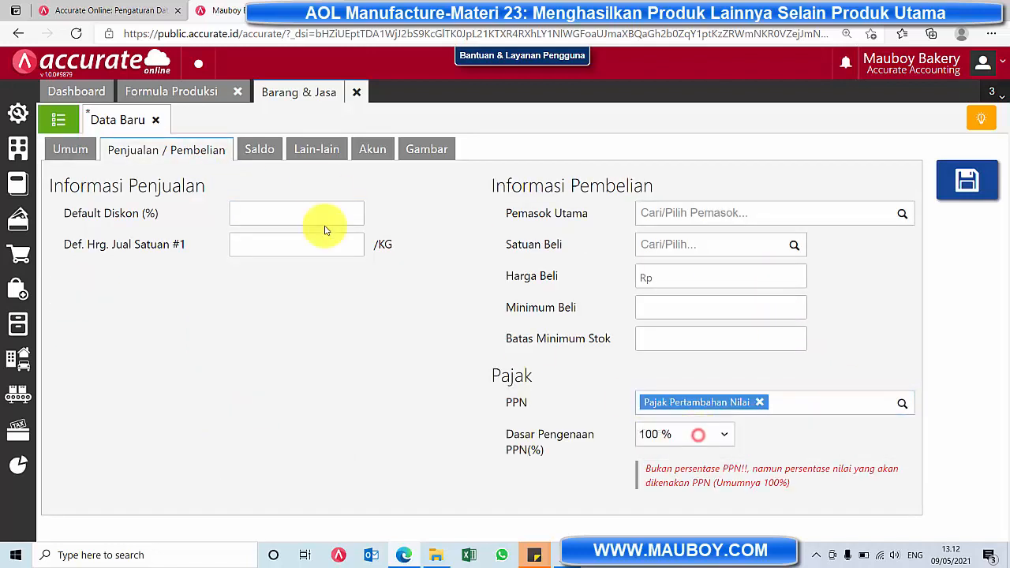
- Review the new item's opening balance, miscellaneous, account, sales/purchase and general details
click(257, 150)
click(328, 147)
click(378, 149)
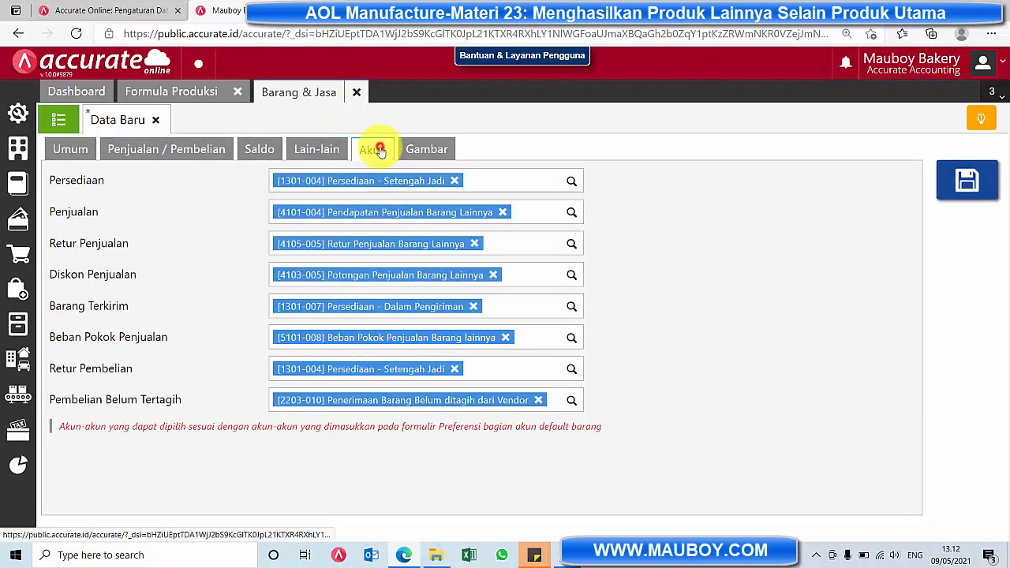
click(331, 150)
click(259, 150)
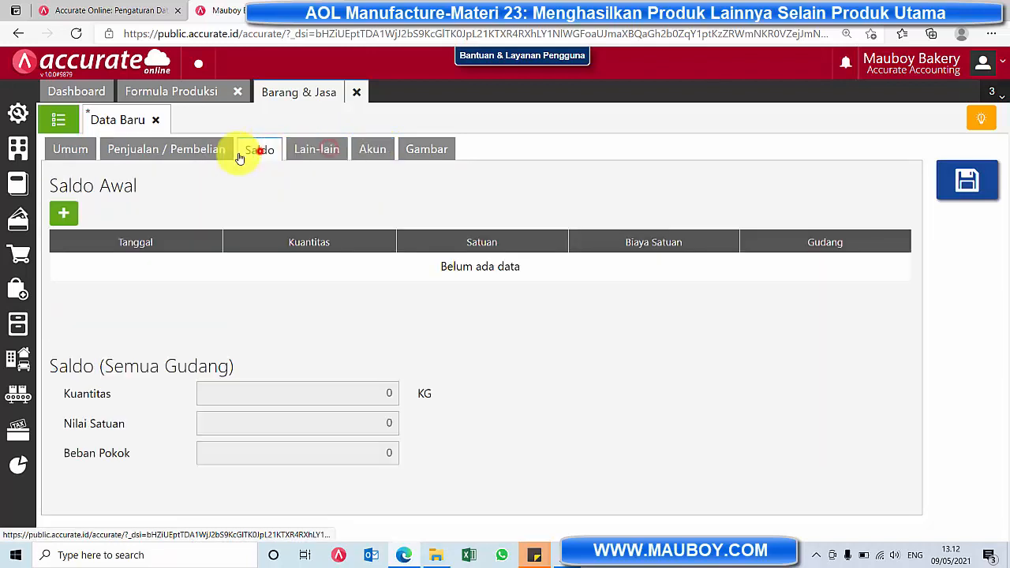
click(195, 153)
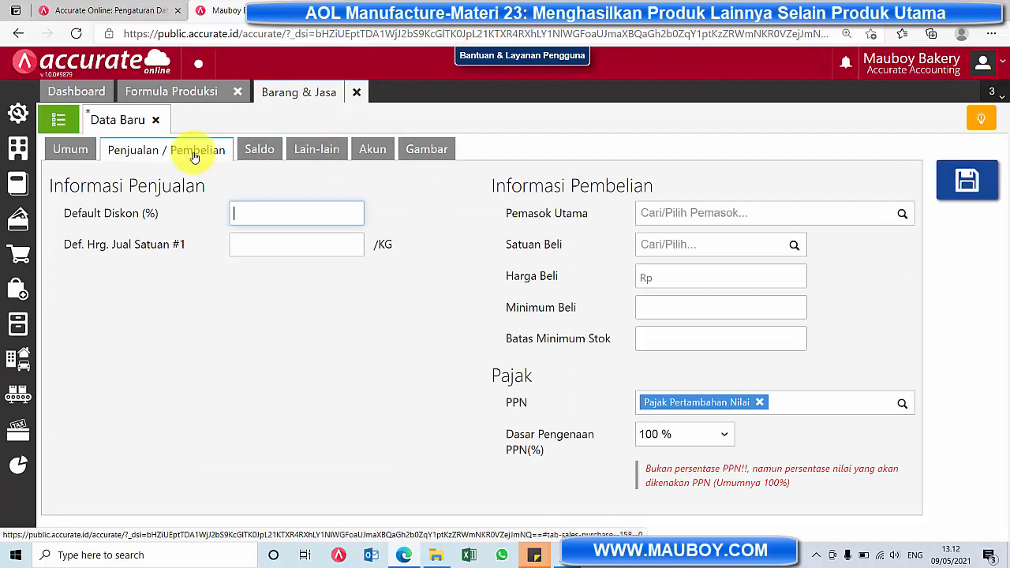
click(68, 152)
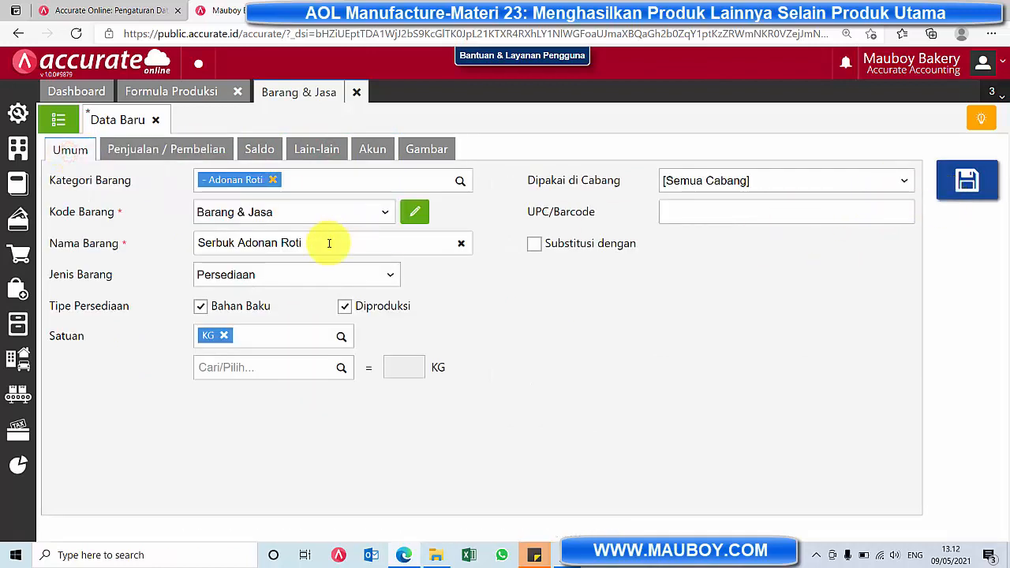
- Save the Serbuk Adonan Roti item and close the Barang & Jasa and Formula Produksi pages
click(970, 181)
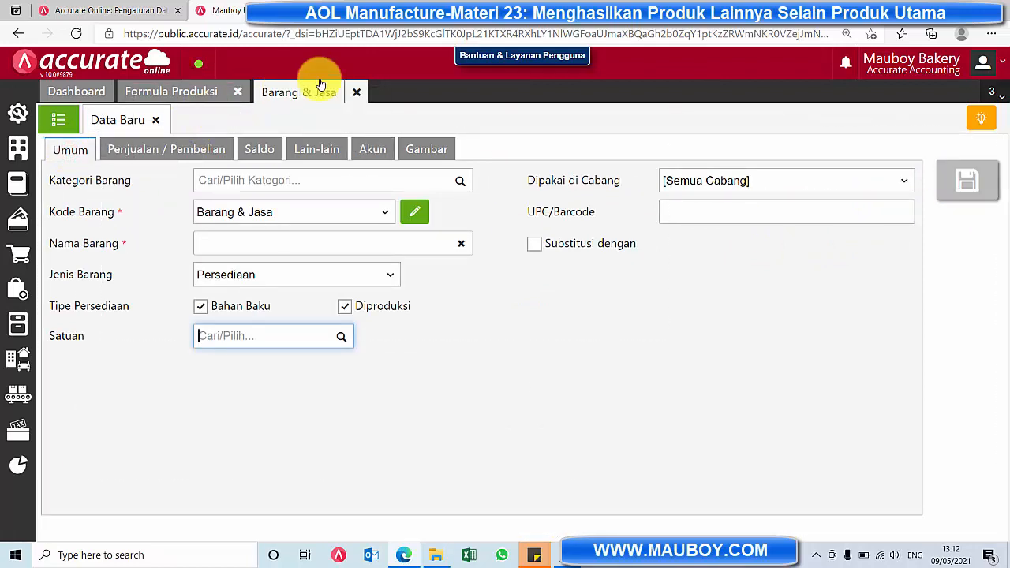
click(356, 91)
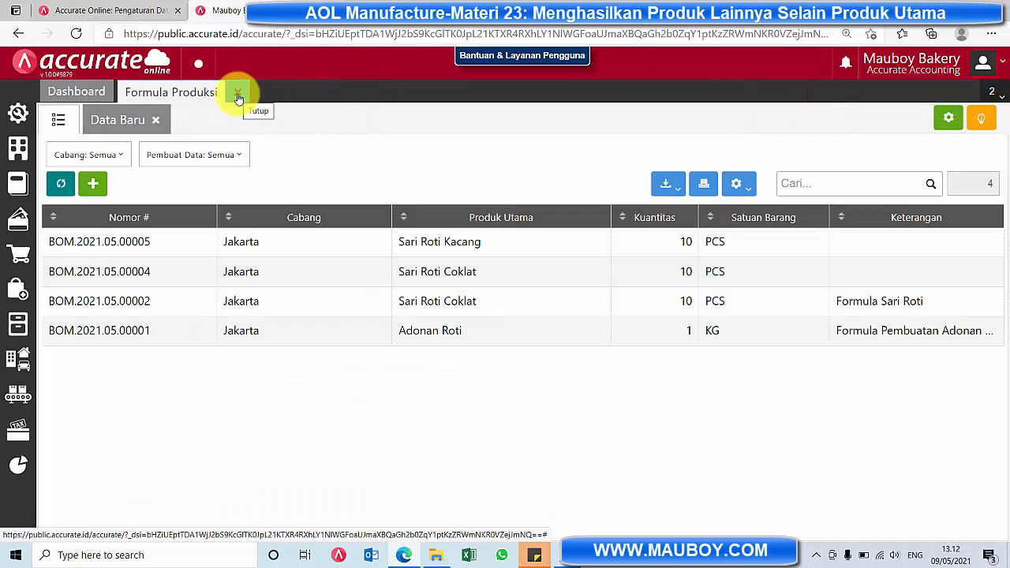
click(238, 95)
- Start a new production formula with Adonan Roti as the main product and a quantity of 1 KG
click(17, 400)
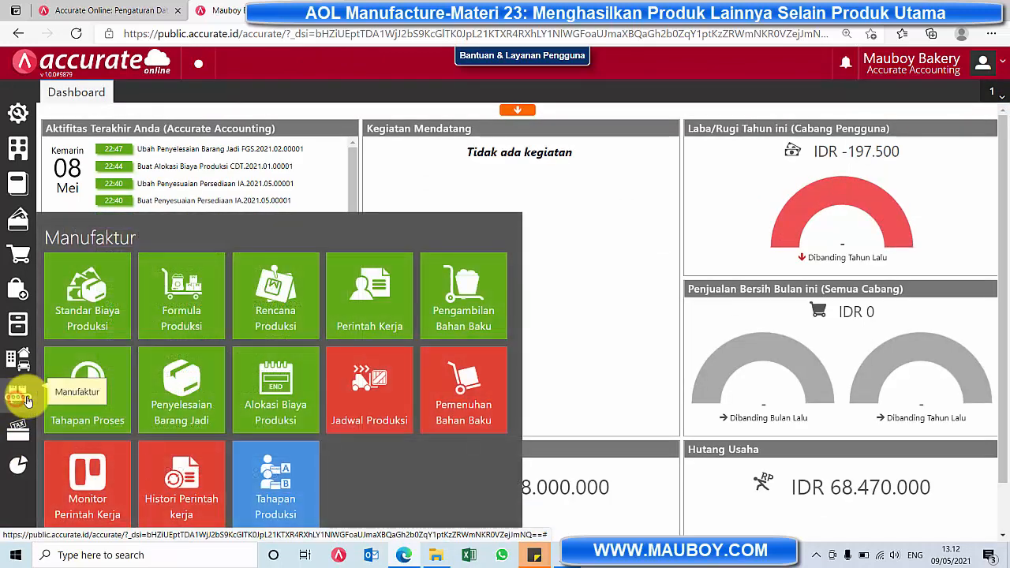
click(193, 313)
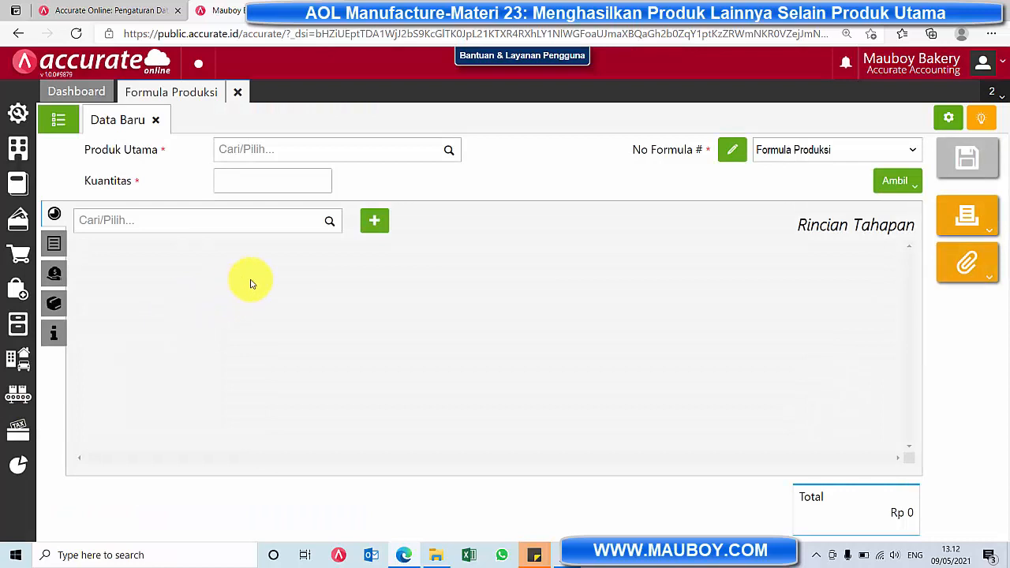
click(449, 149)
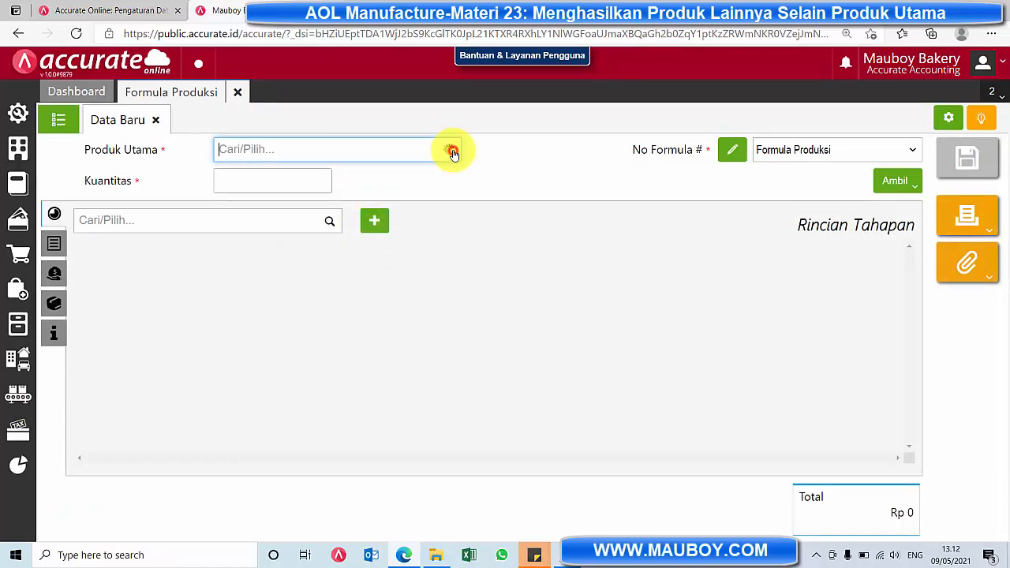
drag(457, 193, 458, 266)
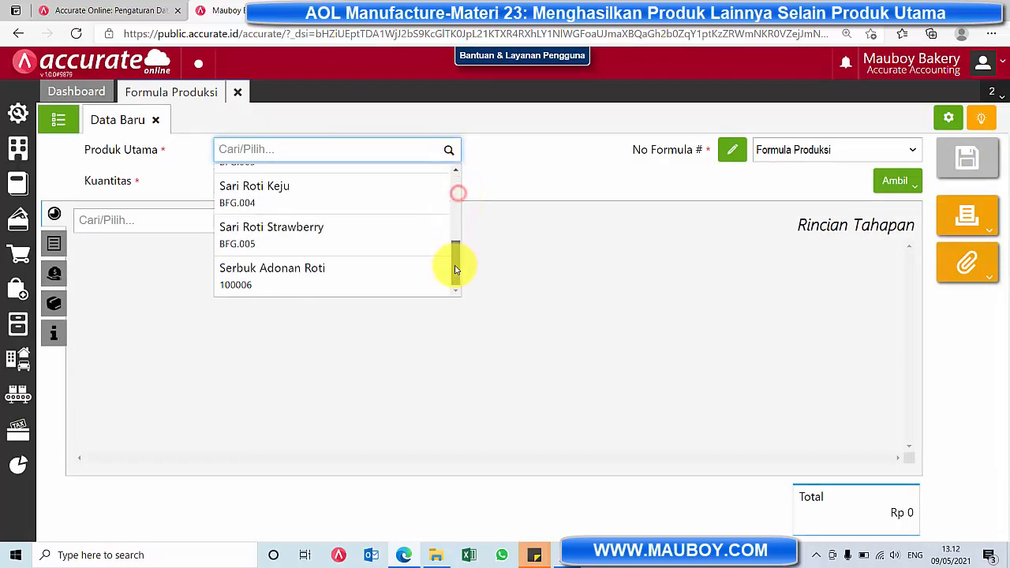
scroll(284, 248, up, 5)
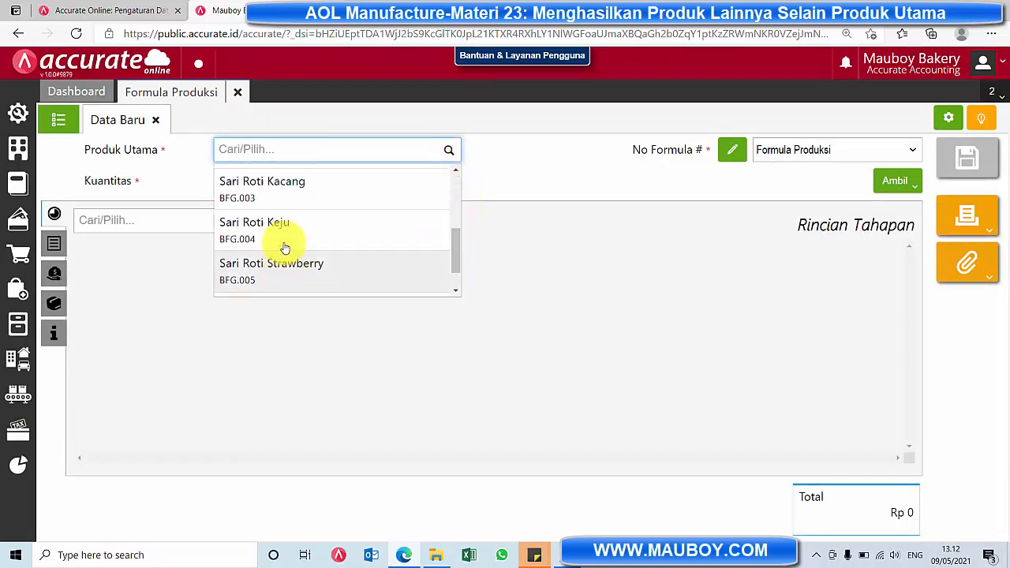
scroll(284, 237, up, 1)
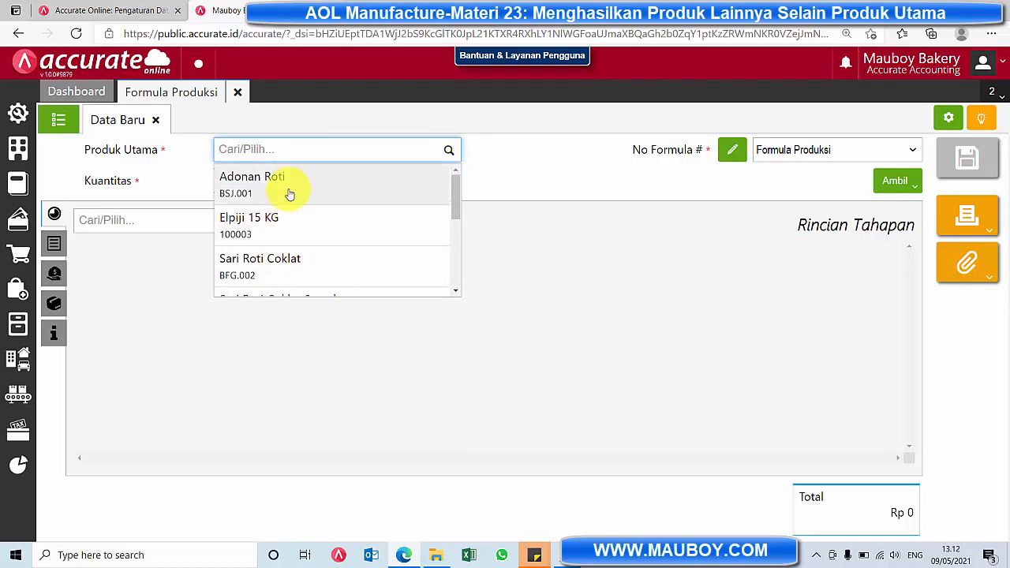
click(289, 190)
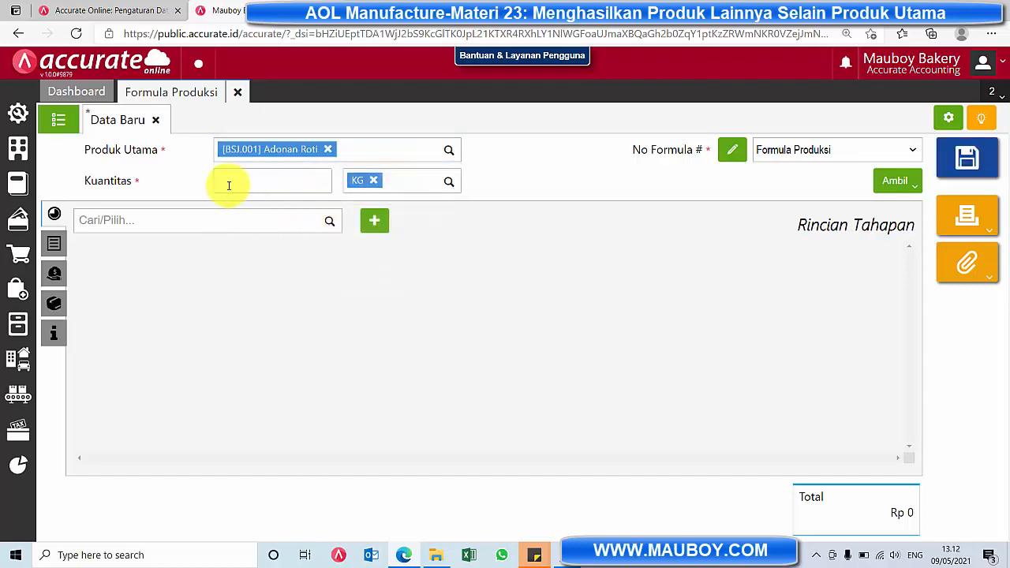
click(305, 183)
text(1)
- Copy all raw materials and costs from existing formula BOM.2021.05.00001 into the new Adonan Roti formula
click(895, 181)
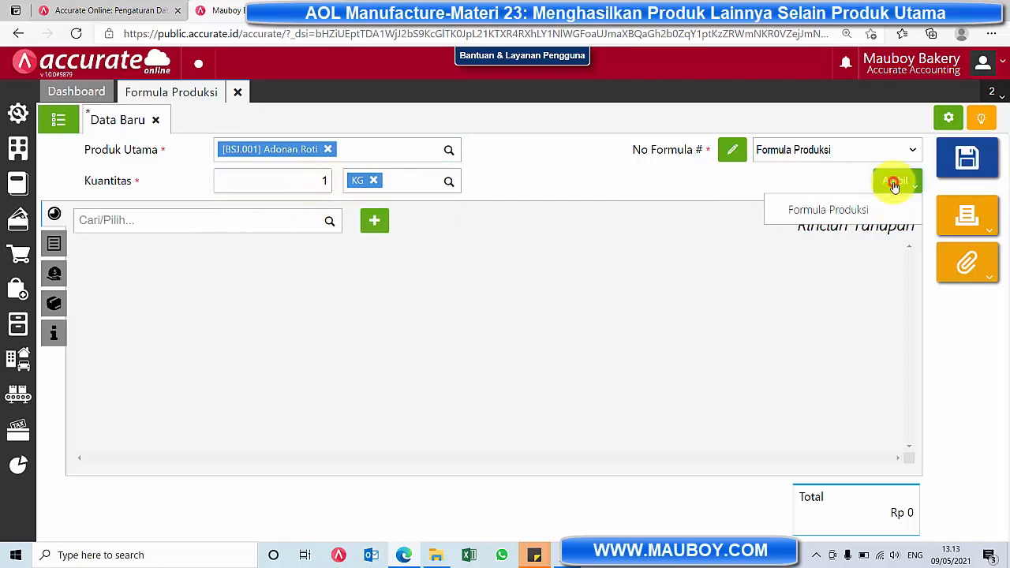
click(842, 211)
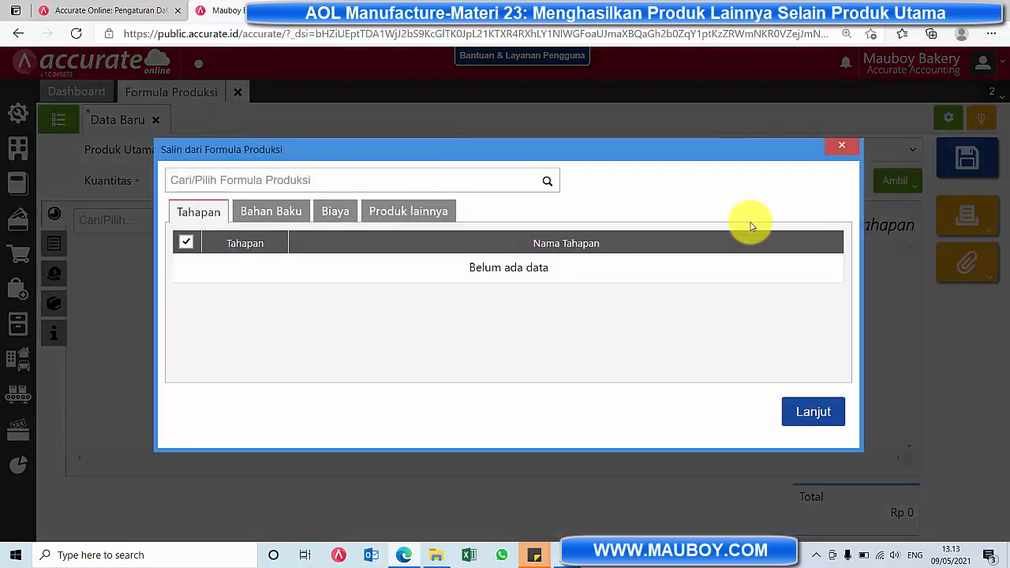
click(548, 182)
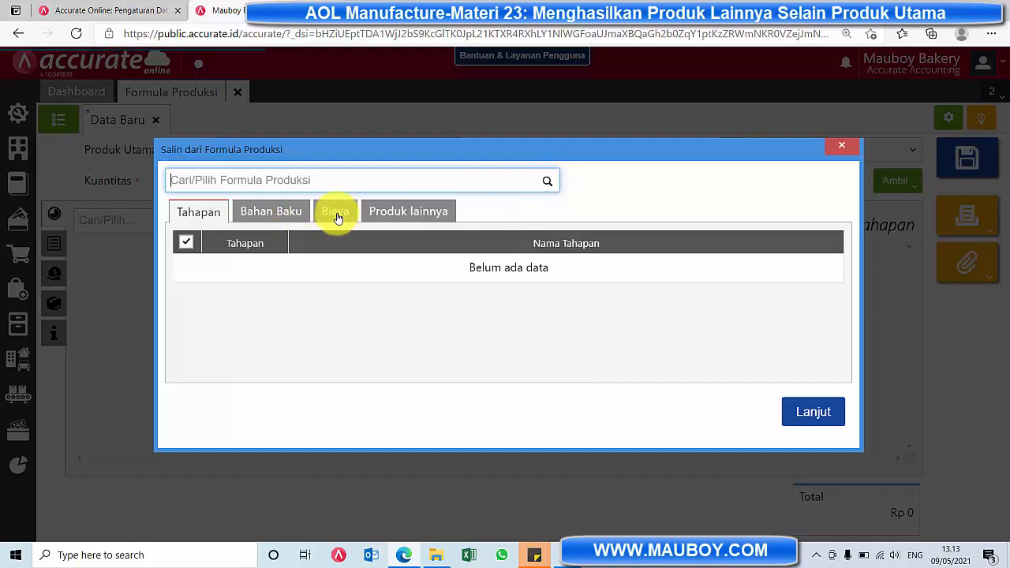
scroll(297, 311, down, 1)
click(297, 311)
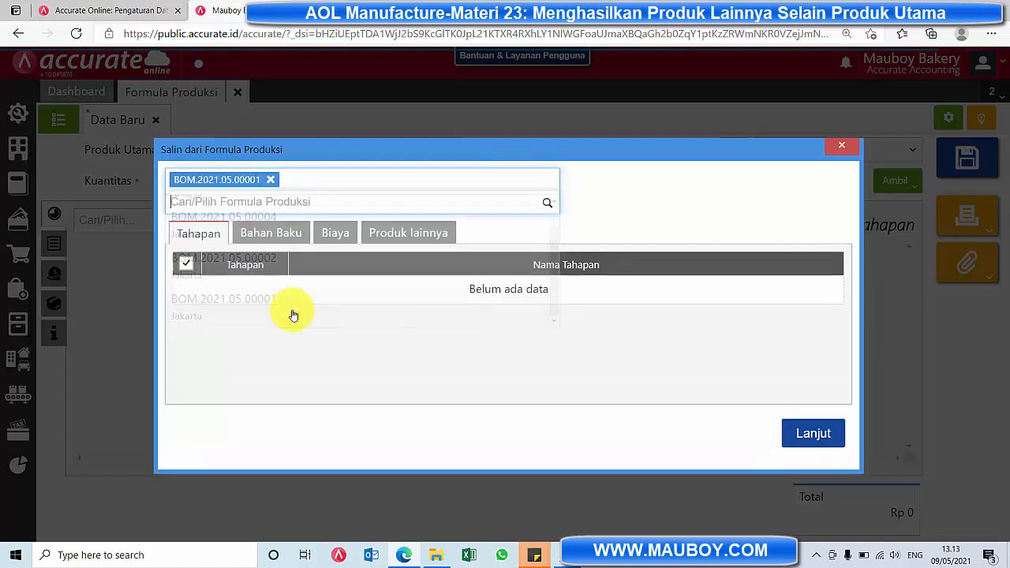
click(274, 233)
scroll(571, 354, down, 4)
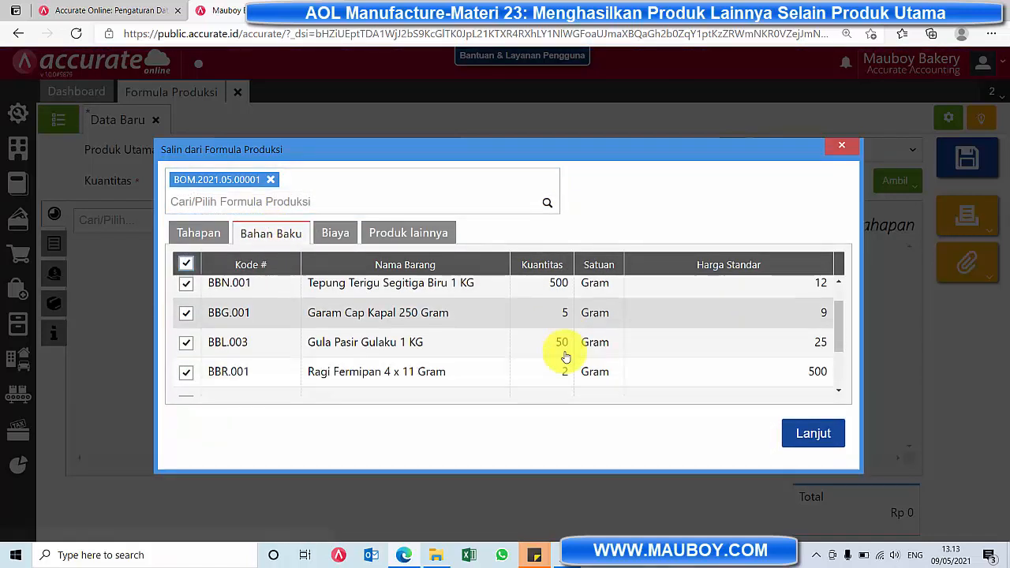
click(334, 234)
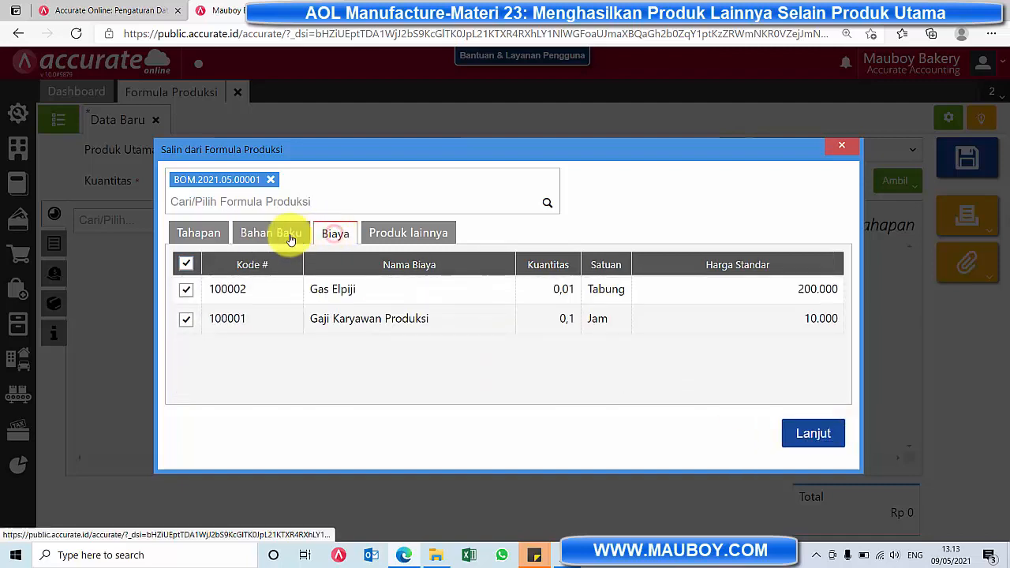
click(815, 431)
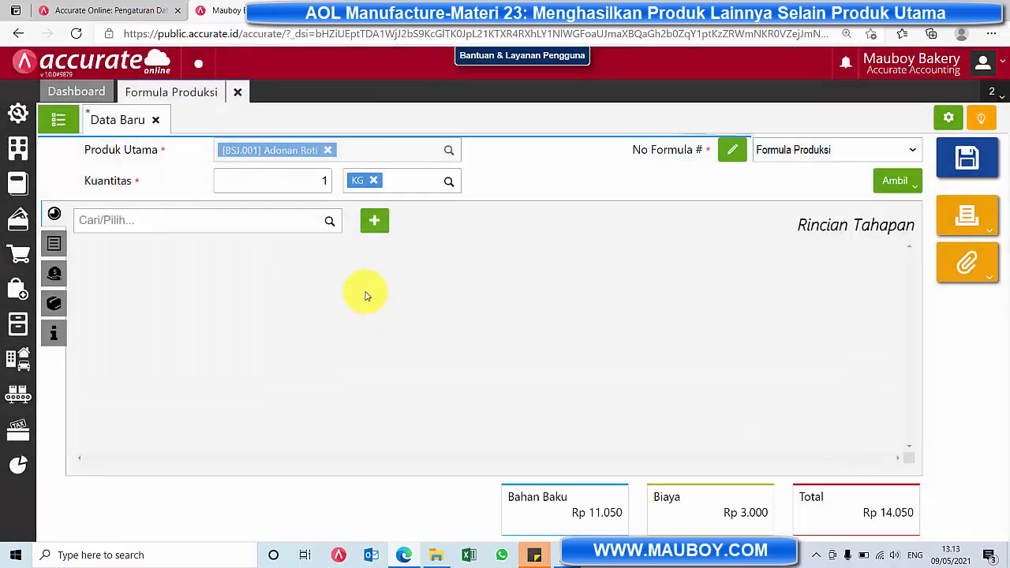
- Review the new formula's raw material, cost, other-product and production stage details
click(55, 245)
click(53, 274)
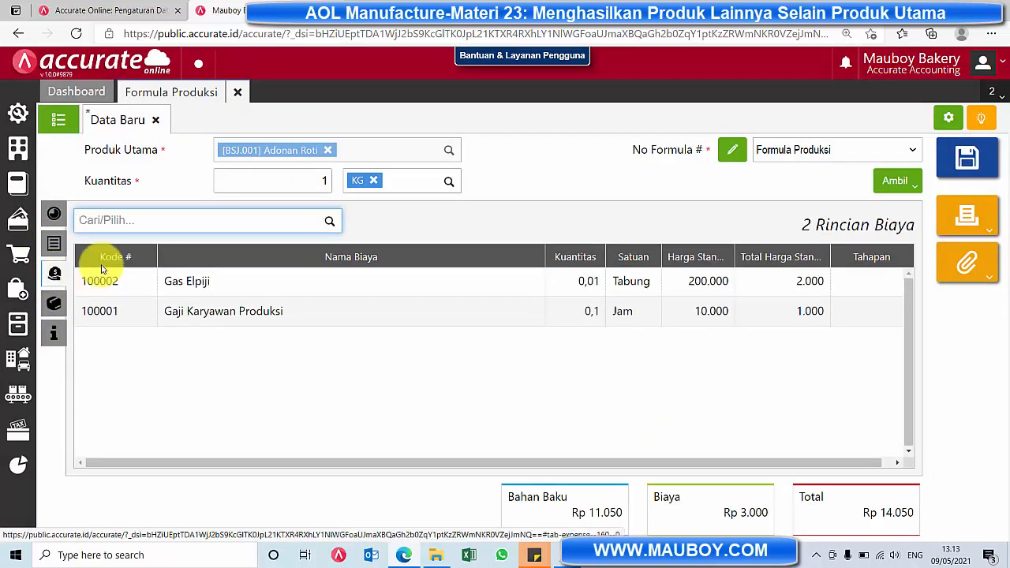
click(53, 247)
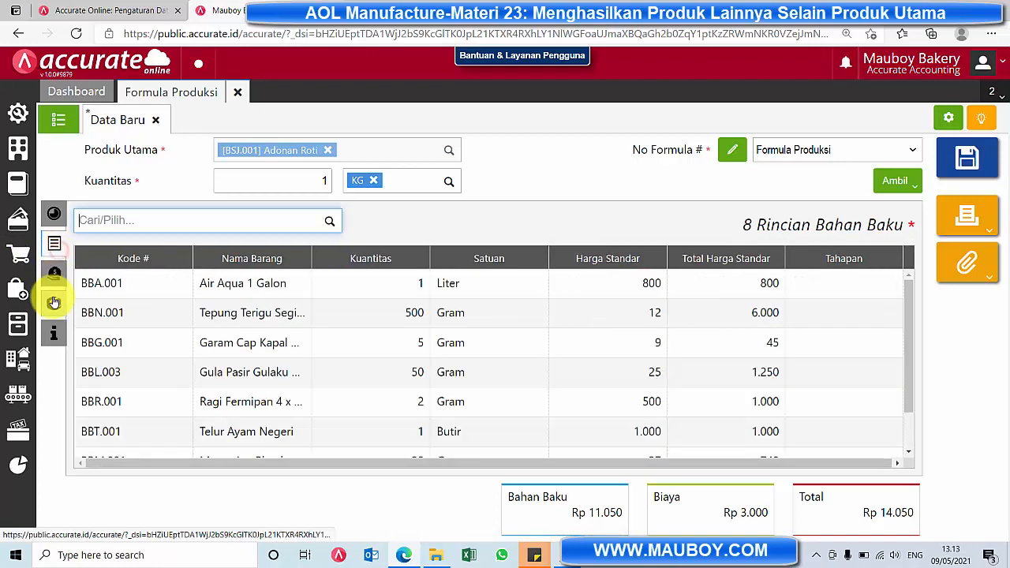
click(54, 302)
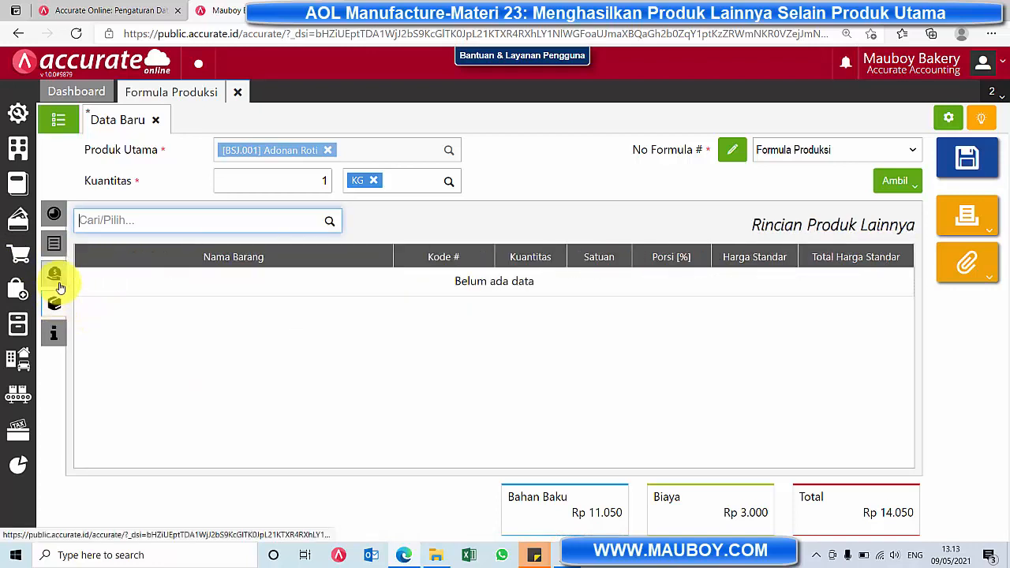
click(54, 274)
click(54, 245)
click(53, 215)
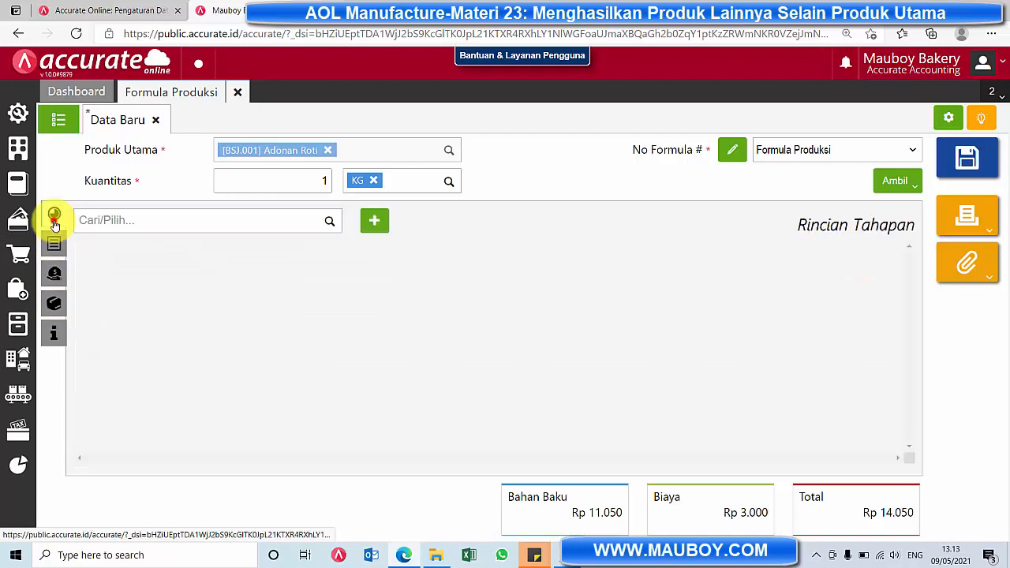
click(54, 243)
click(54, 272)
click(54, 301)
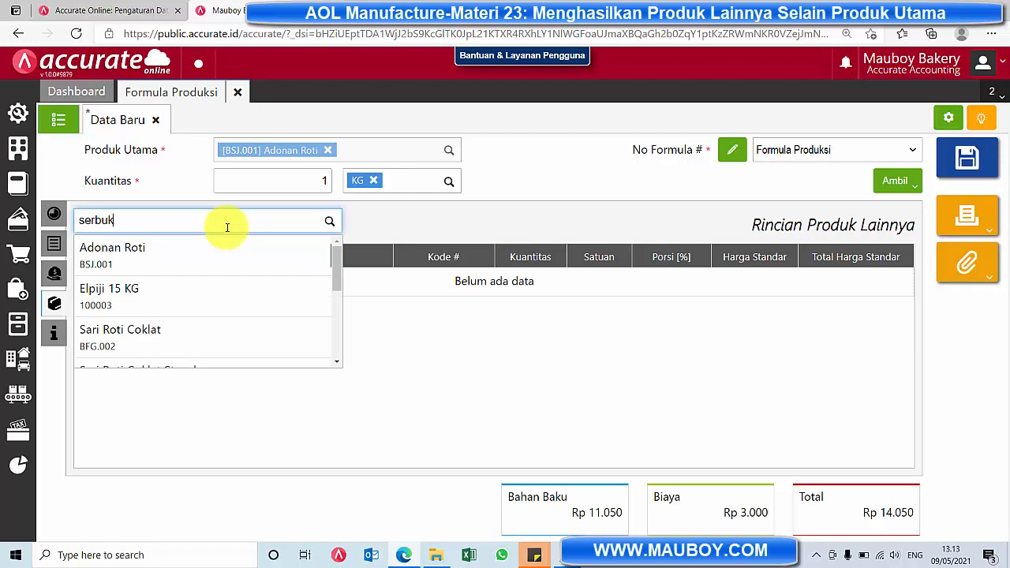
click(208, 253)
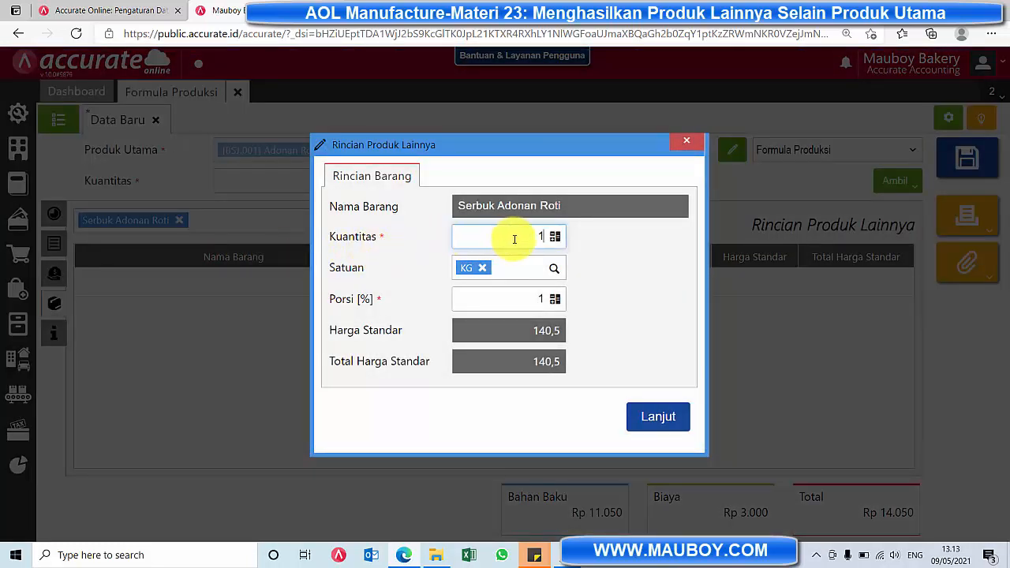
click(678, 141)
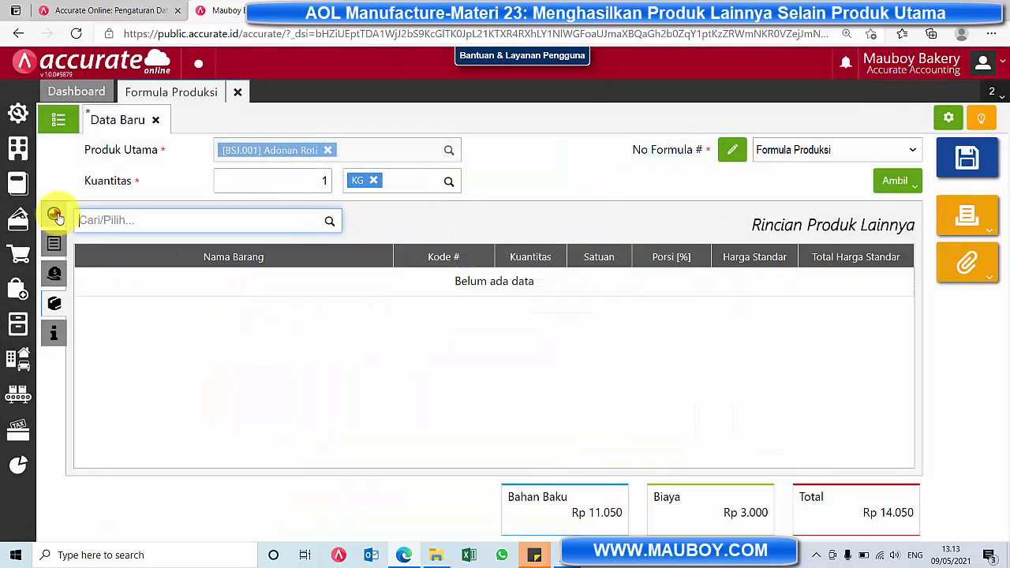
click(54, 214)
click(54, 243)
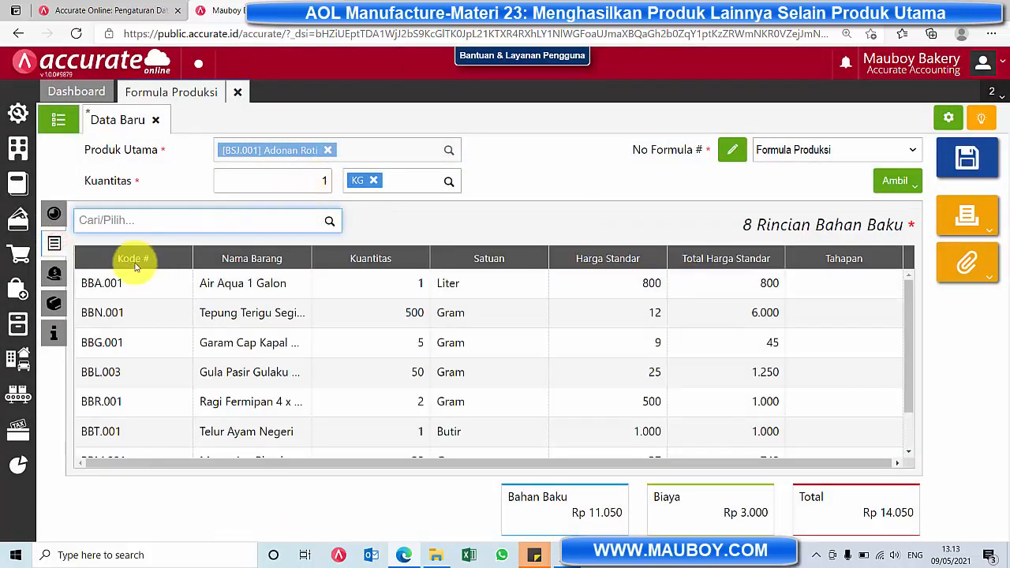
- Search for "serbuk" in the formula's other products and select the Serbuk Adonan Roti item
click(53, 303)
click(267, 223)
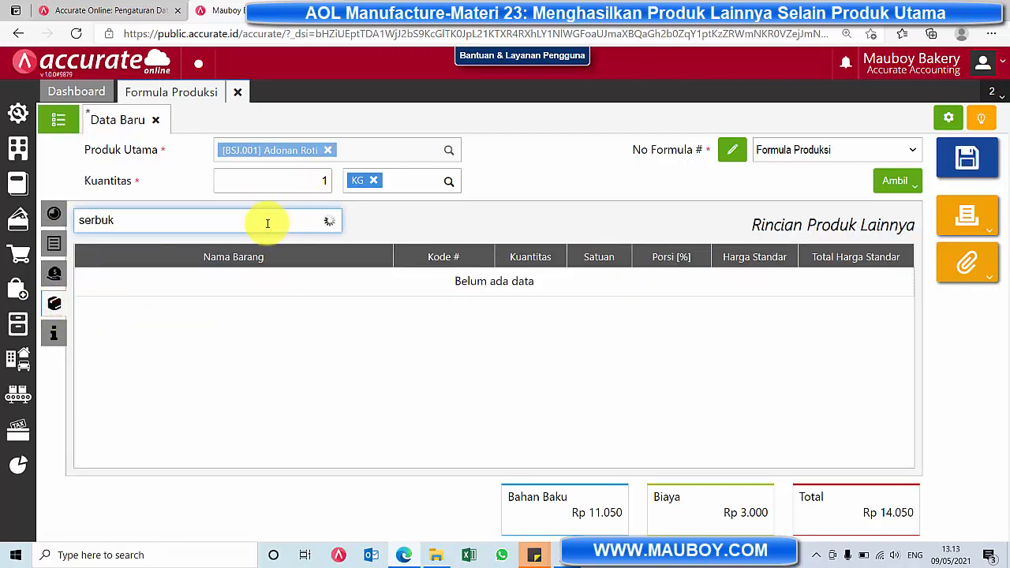
text(serbuk)
click(259, 261)
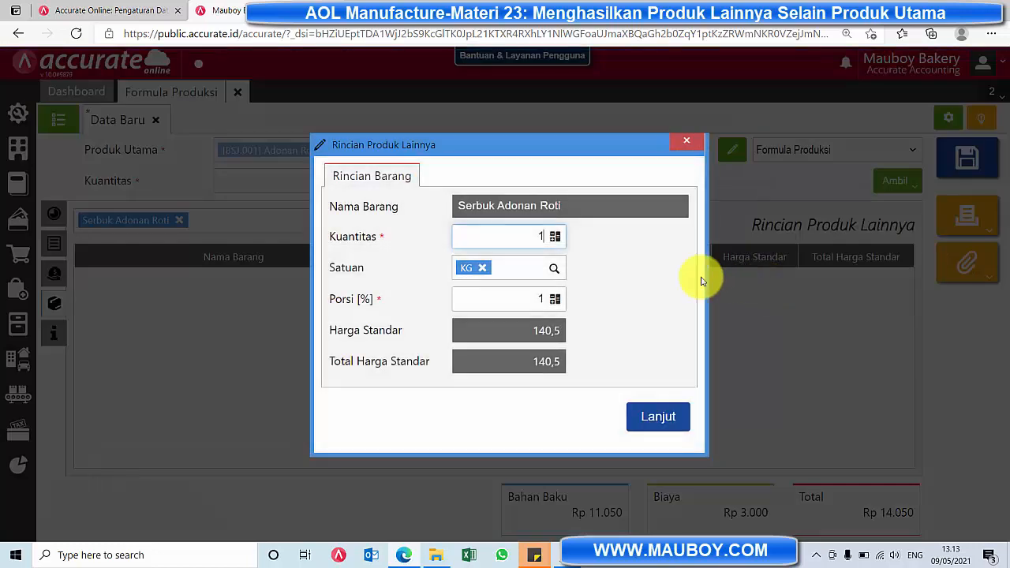
- Set the Serbuk Adonan Roti quantity to 0,1 KG and its portion to 10%, and add it to the formula
click(511, 232)
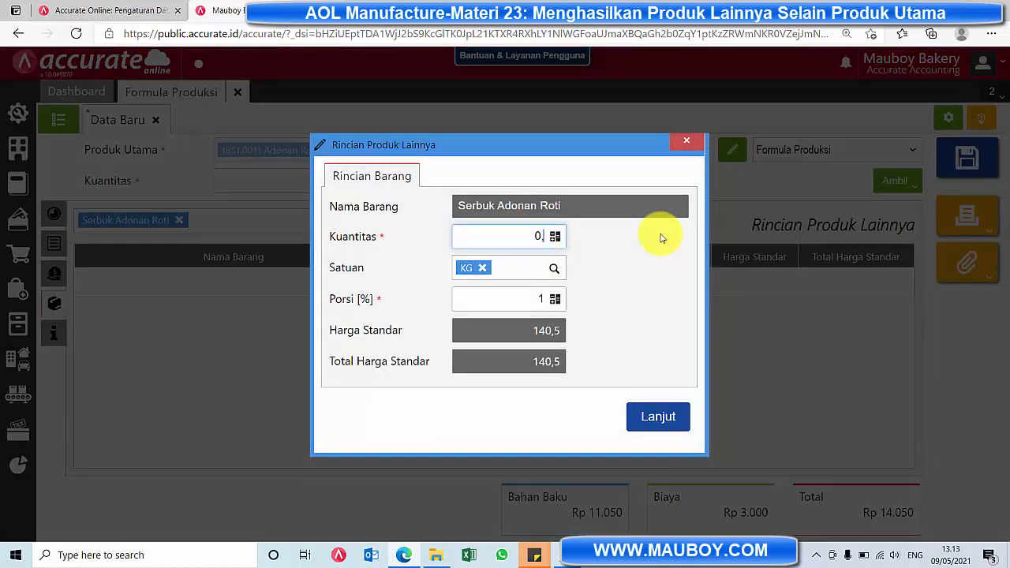
click(505, 300)
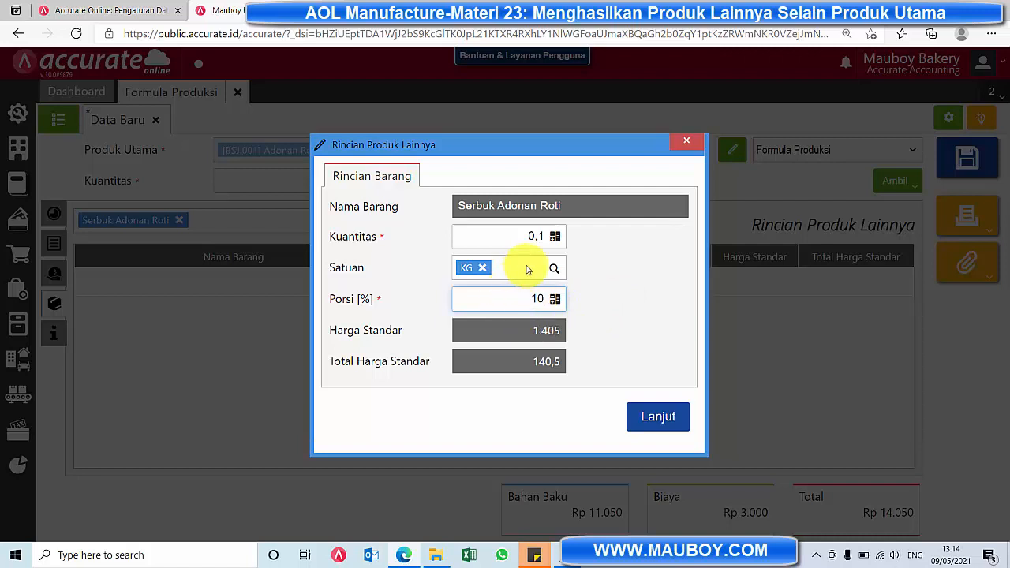
click(510, 235)
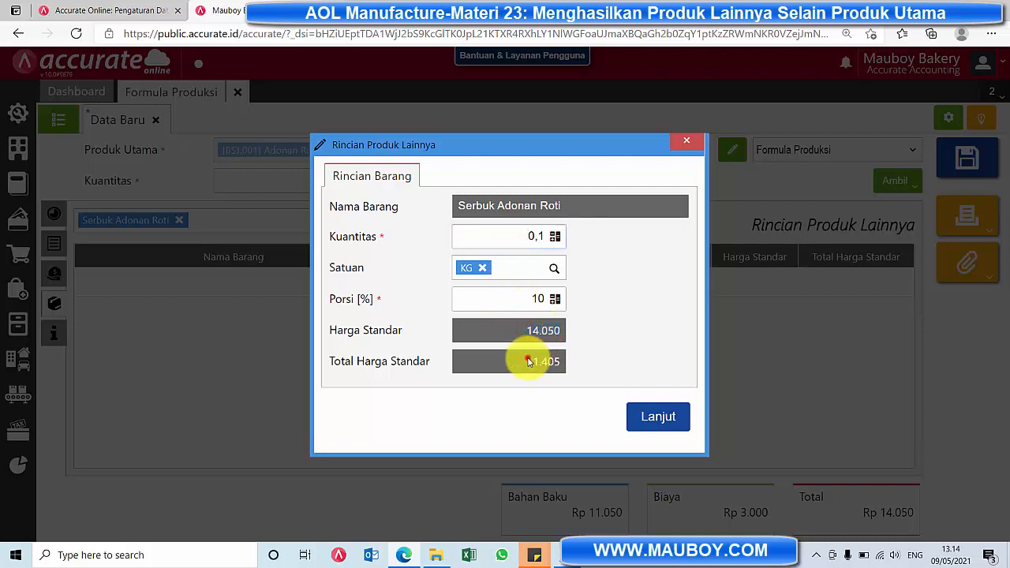
drag(528, 361, 561, 363)
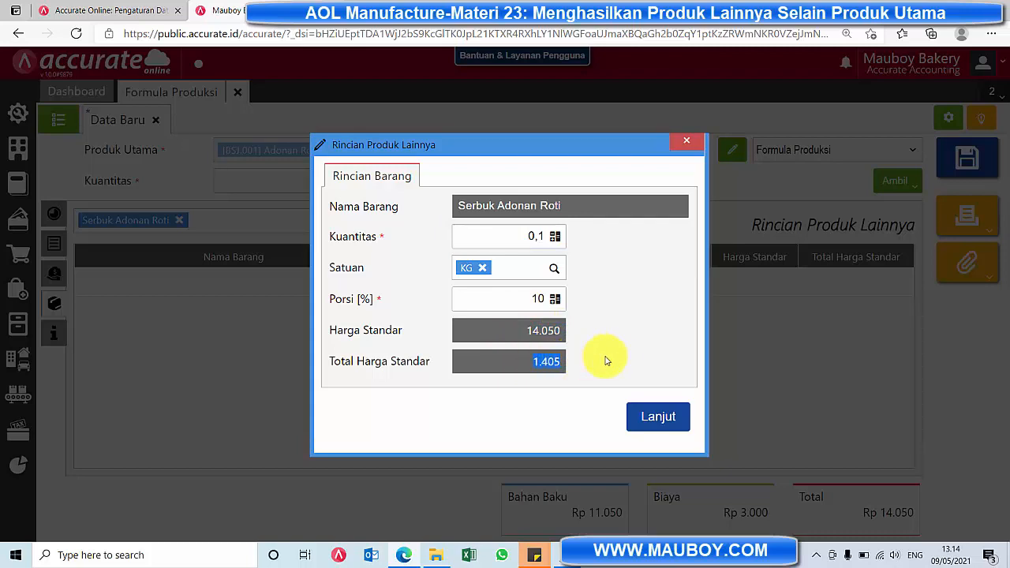
click(657, 415)
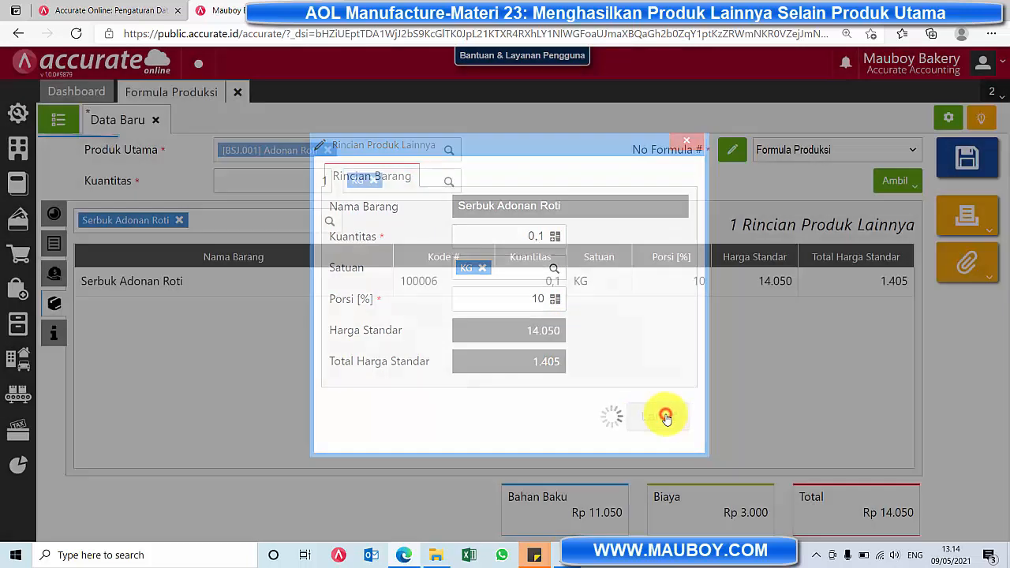
- Review the formula's raw materials, stages, costs, other products and additional information, along with the main and other product cost split
click(54, 272)
click(54, 243)
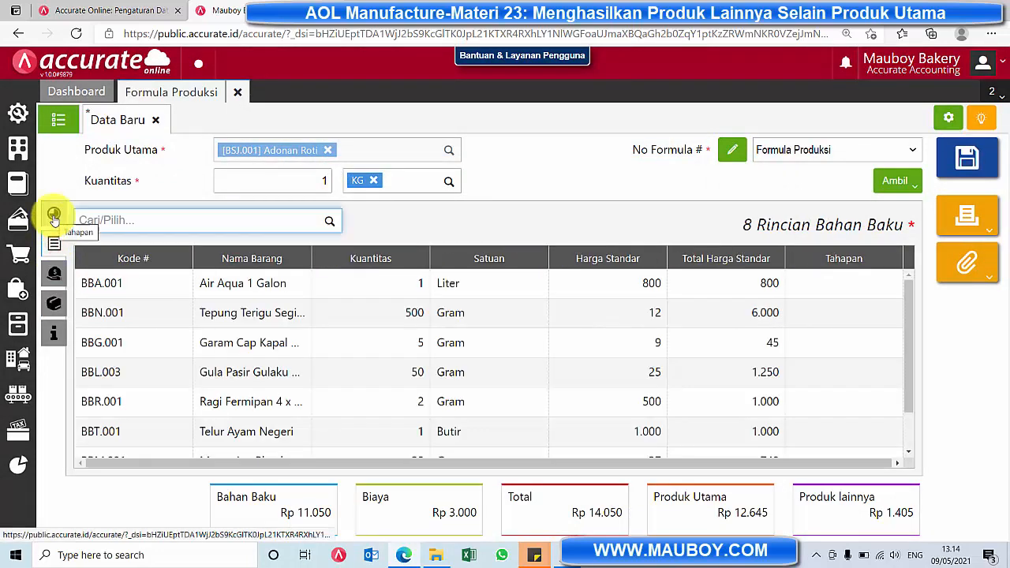
click(53, 214)
click(54, 243)
click(54, 272)
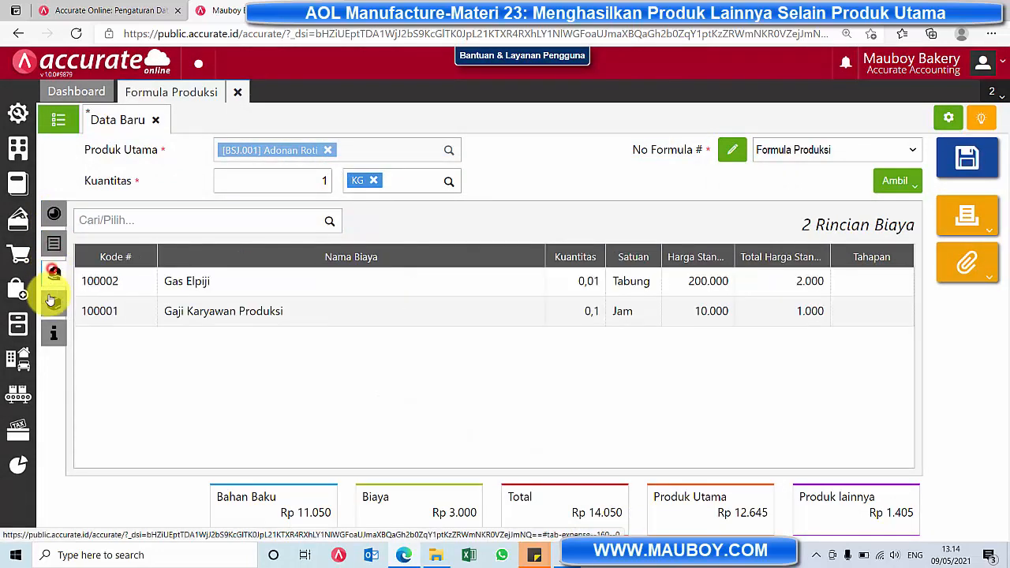
click(52, 302)
click(53, 333)
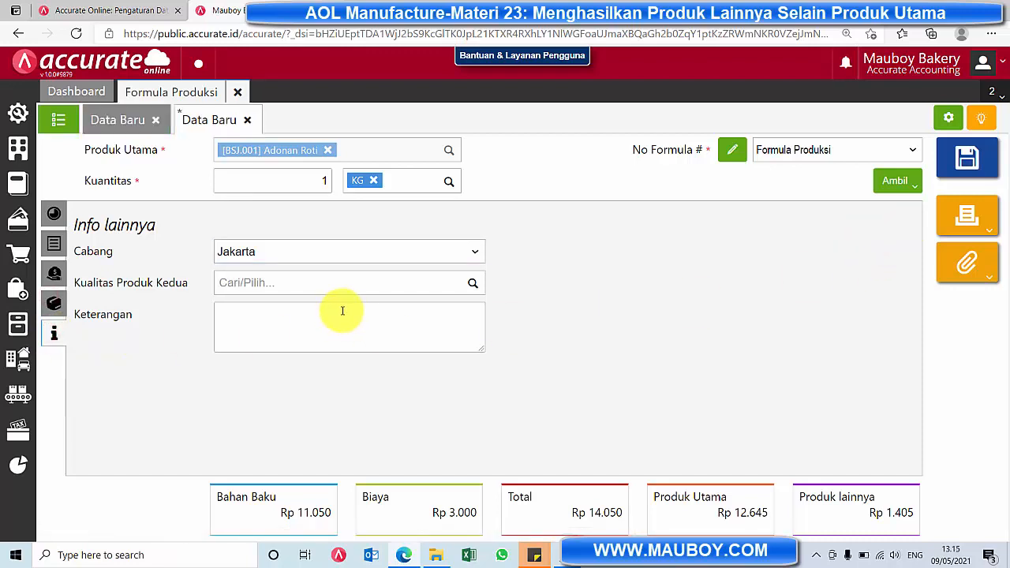
click(54, 302)
click(55, 277)
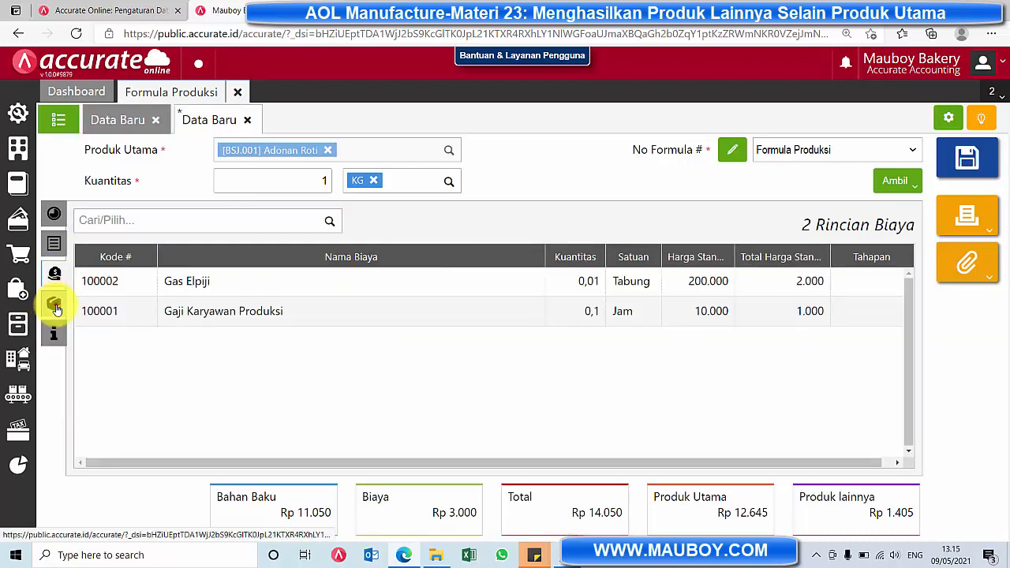
click(53, 304)
click(53, 276)
click(54, 304)
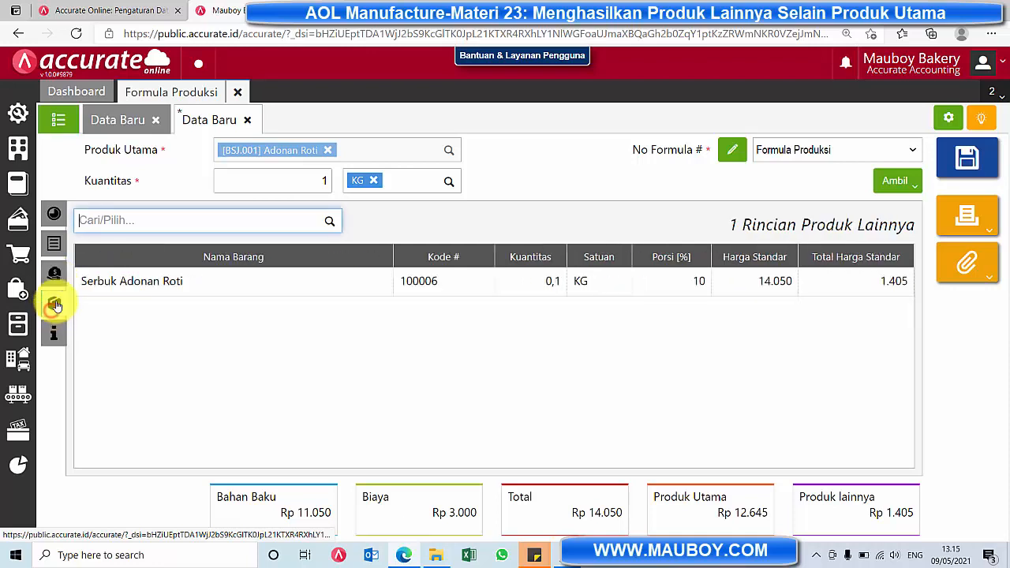
- Save the new Adonan Roti production formula and close the Formula Produksi page
click(969, 150)
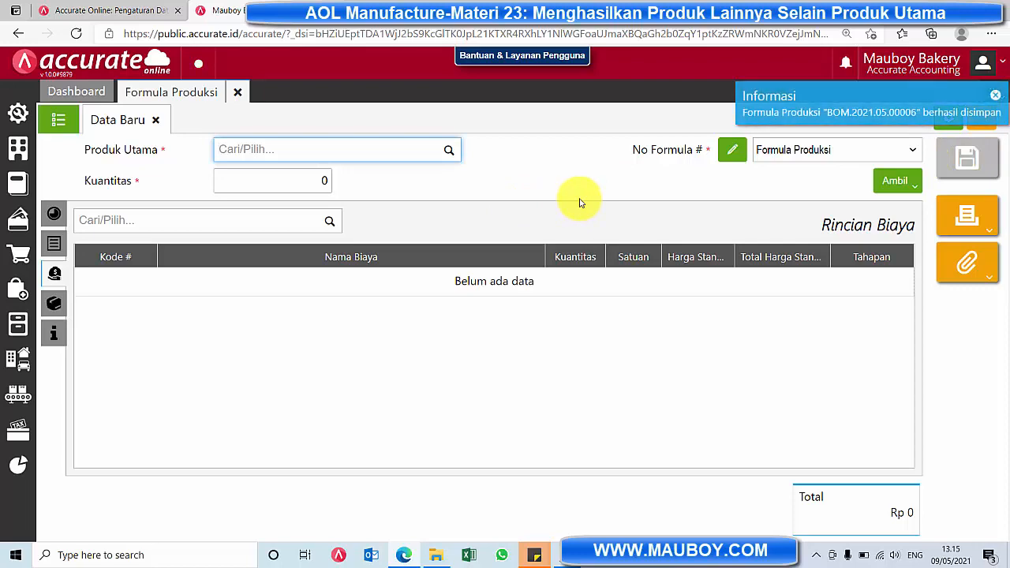
click(156, 120)
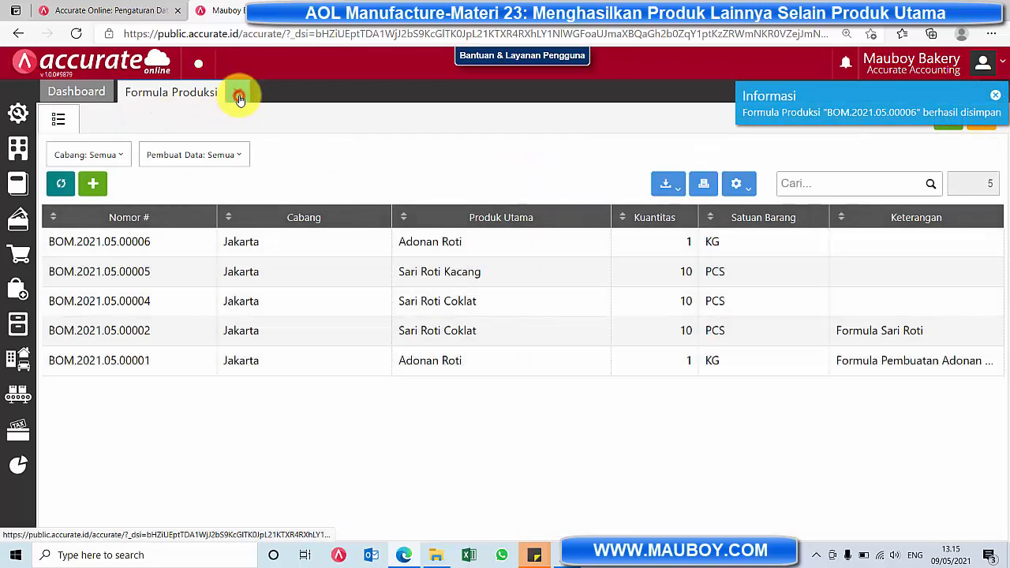
click(238, 93)
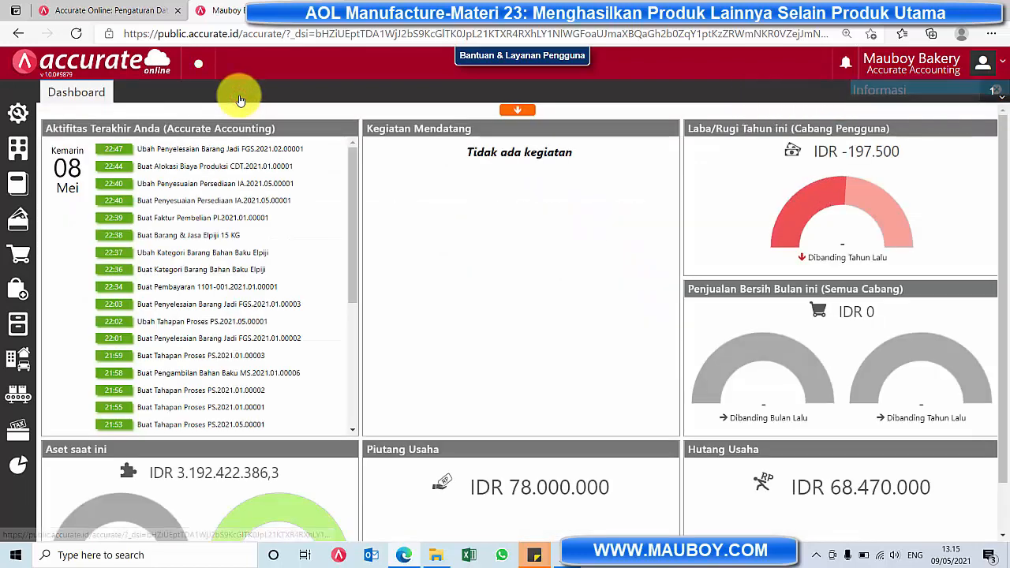
- Start a new production plan (Rencana Produksi) named "Adonan Roti dengan Serbuk"
click(20, 399)
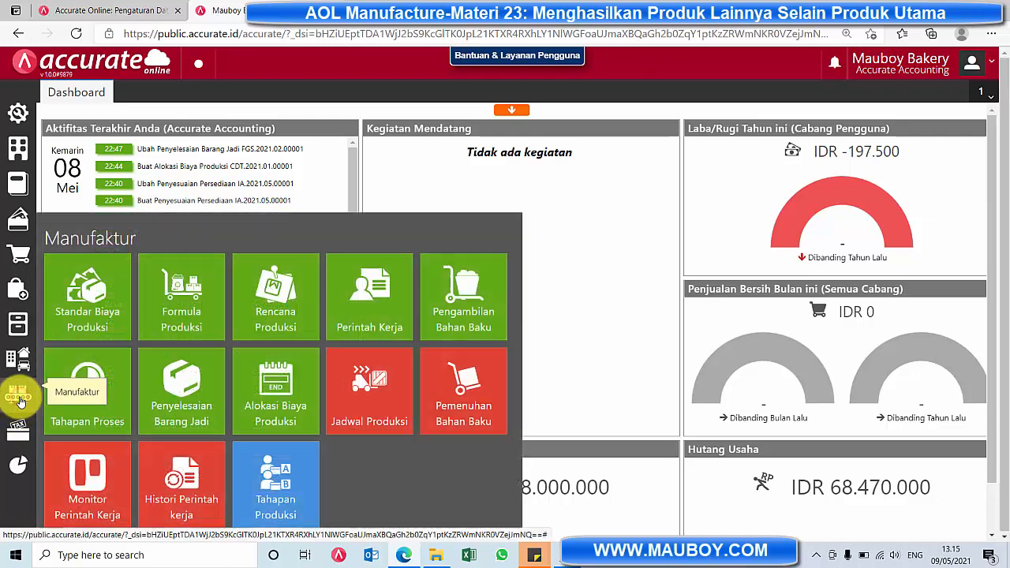
click(285, 319)
text(Addnan Rot)
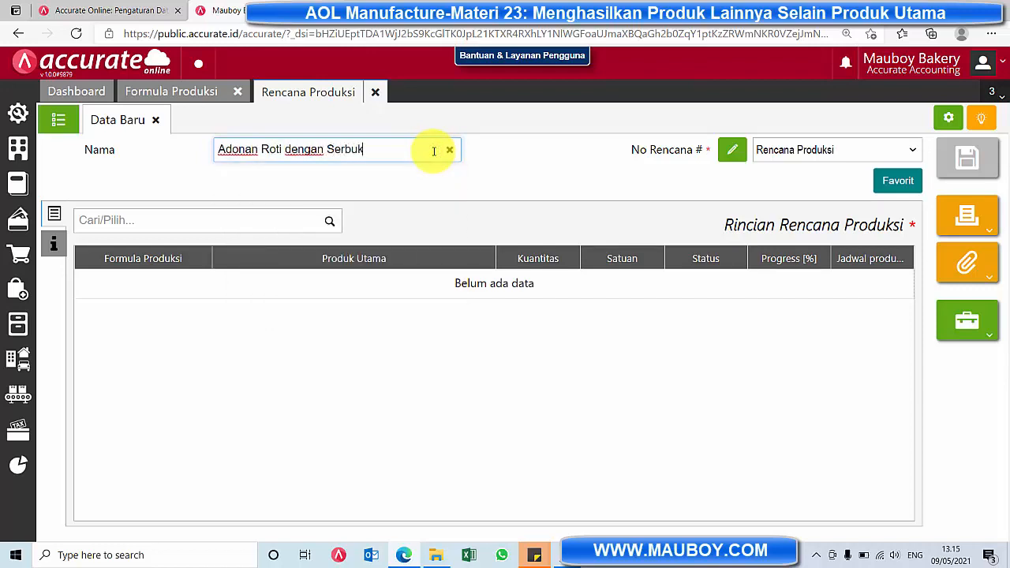
text(i dengan Serbuk)
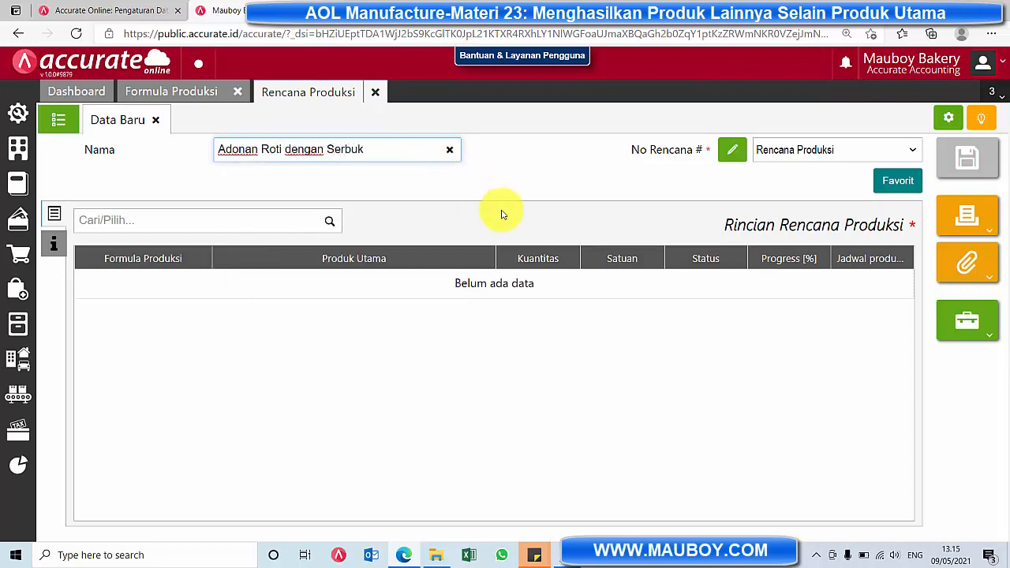
- Select Adonan Roti formula BOM.2021.05.00006 for the plan and set its start date to 01/01/2021
click(328, 222)
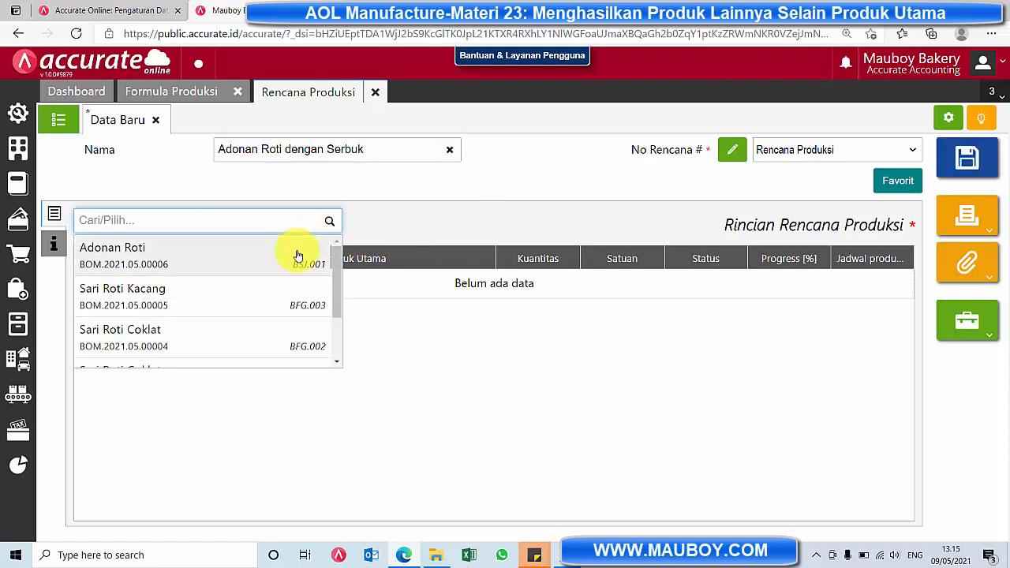
click(248, 266)
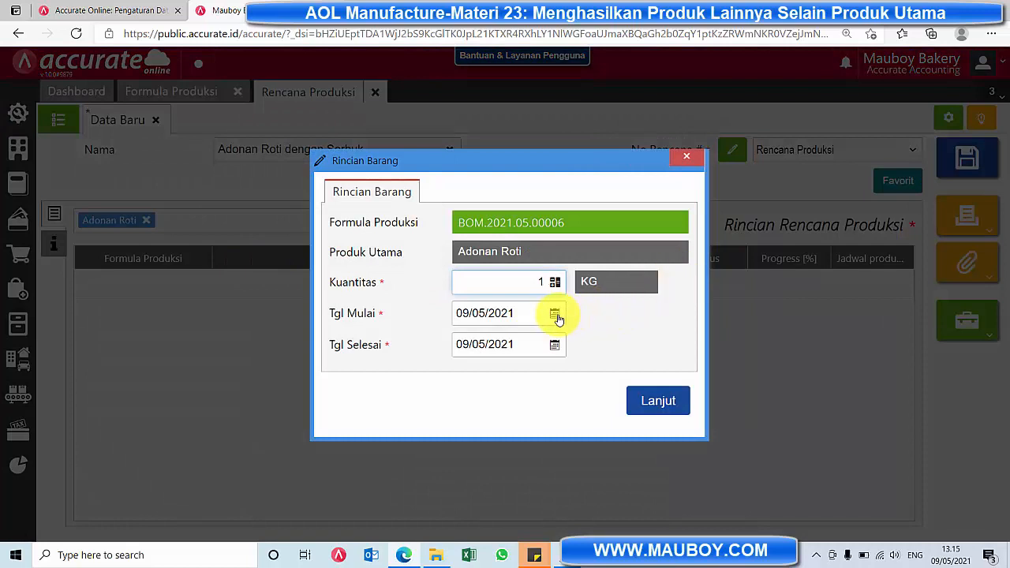
click(556, 315)
double_click(493, 337)
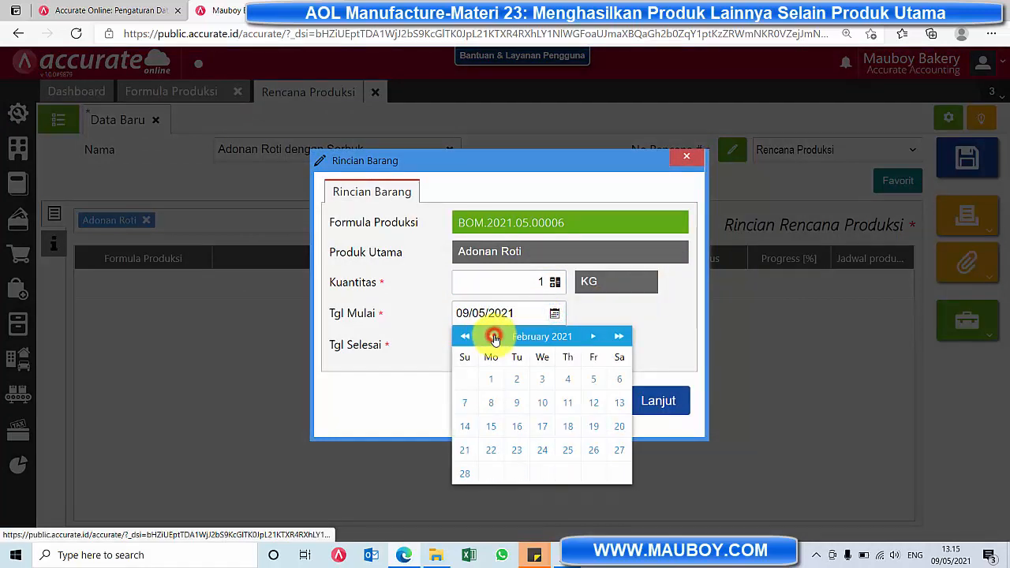
click(495, 337)
click(593, 379)
- Set the plan item's end date to 01/01/2021 and add the item to the production plan
click(556, 346)
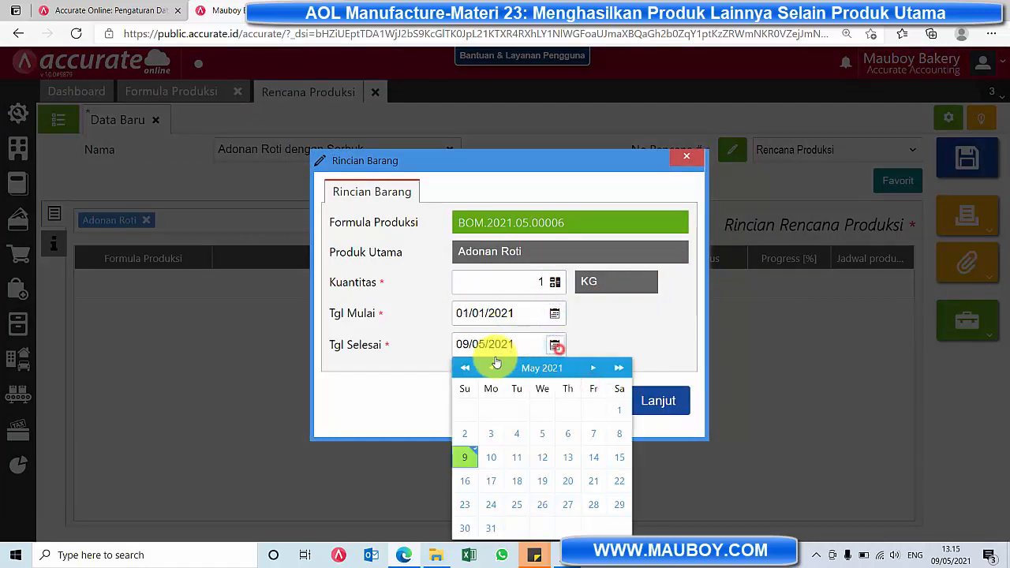
double_click(491, 368)
click(491, 368)
click(491, 368)
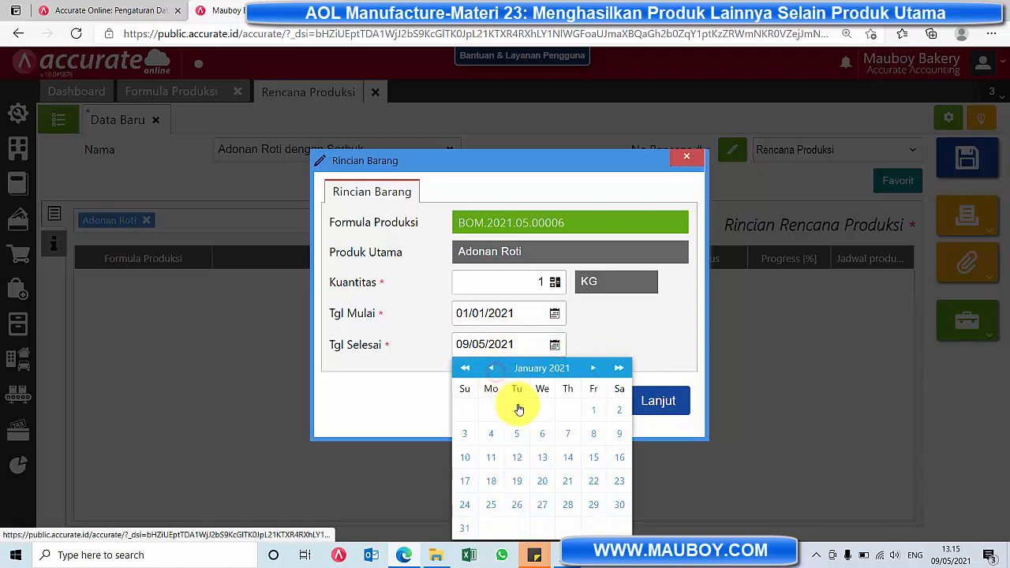
click(600, 413)
click(671, 402)
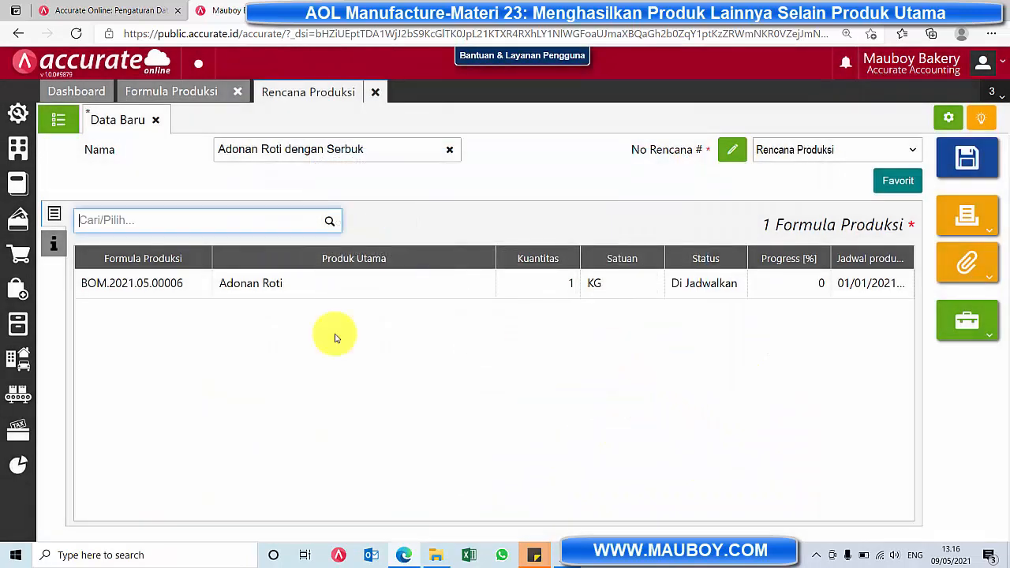
- Save the production plan and close the Rencana Produksi page
click(957, 164)
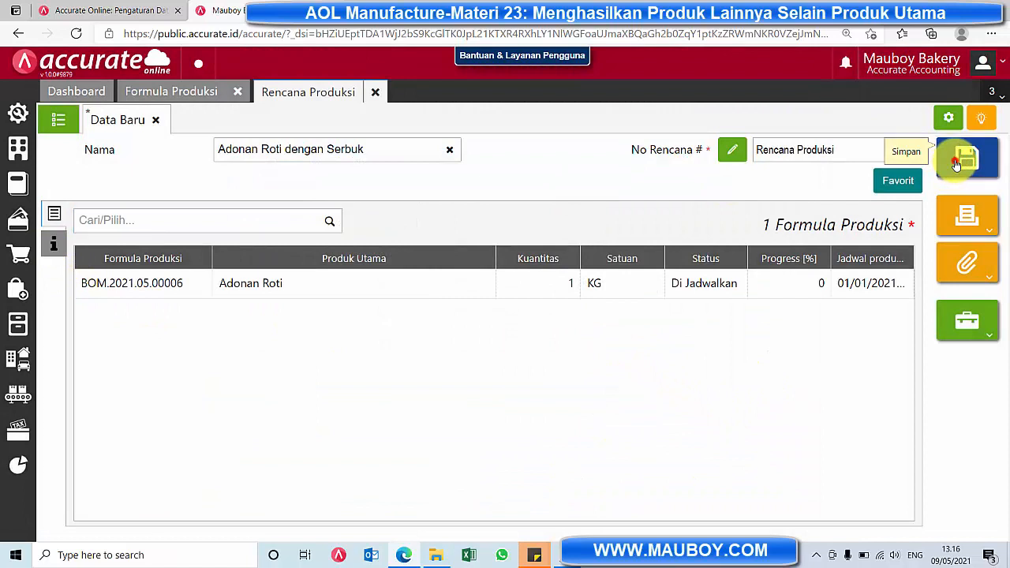
click(376, 92)
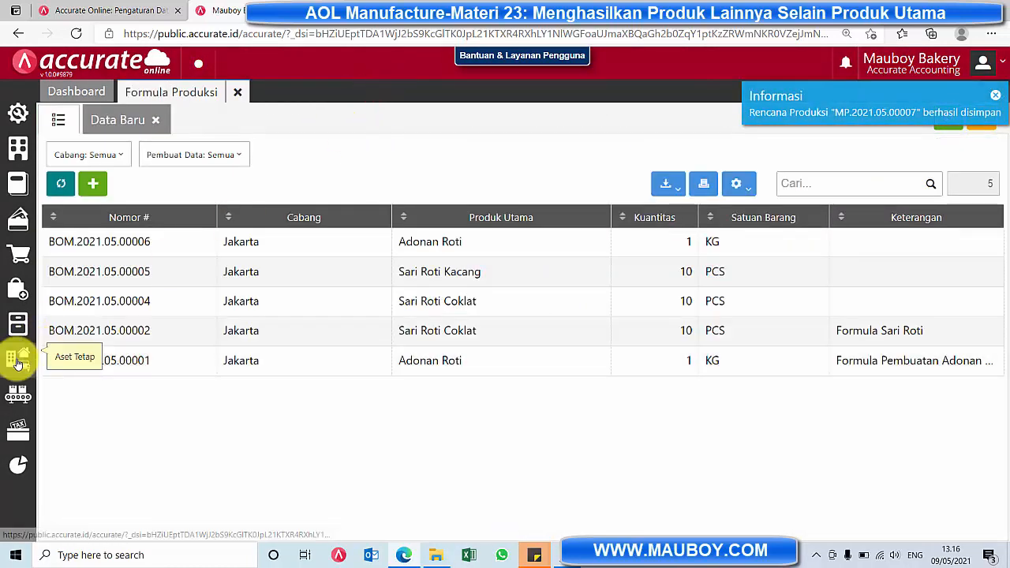
- Start a new work order (Perintah Kerja) from the Adonan Roti production plan MP.2021.05.00007
mouse_move(22, 395)
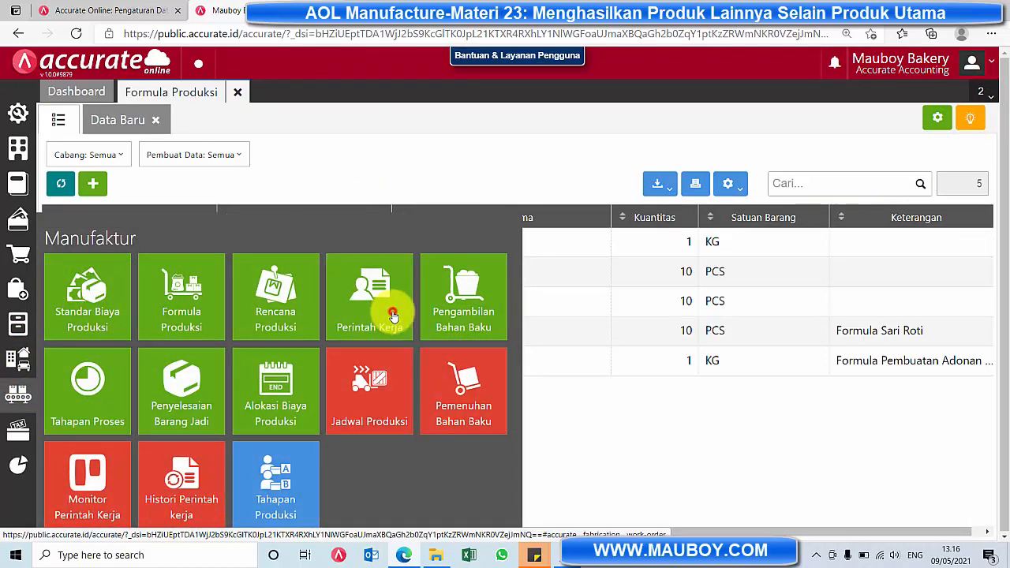
click(393, 315)
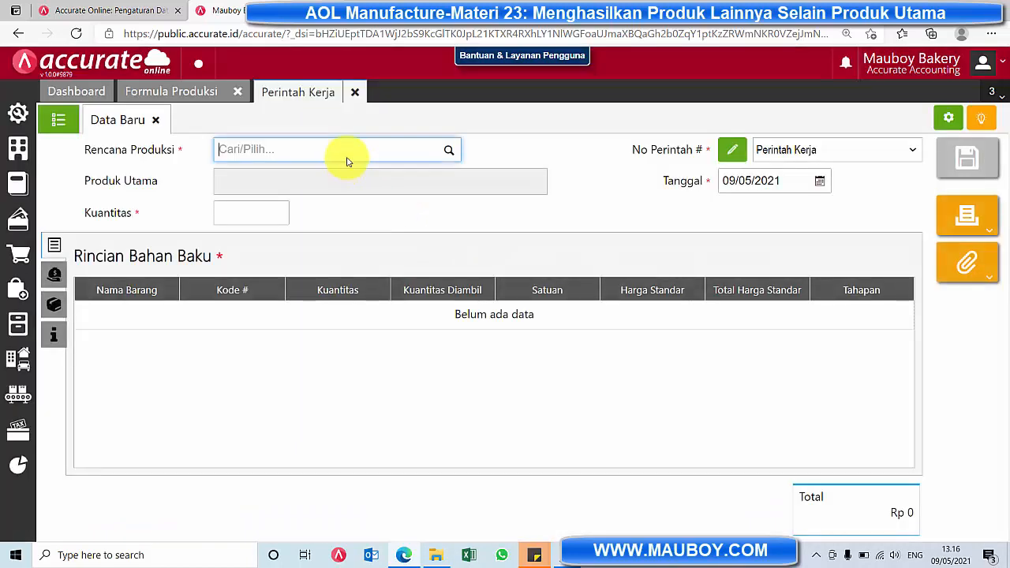
click(449, 150)
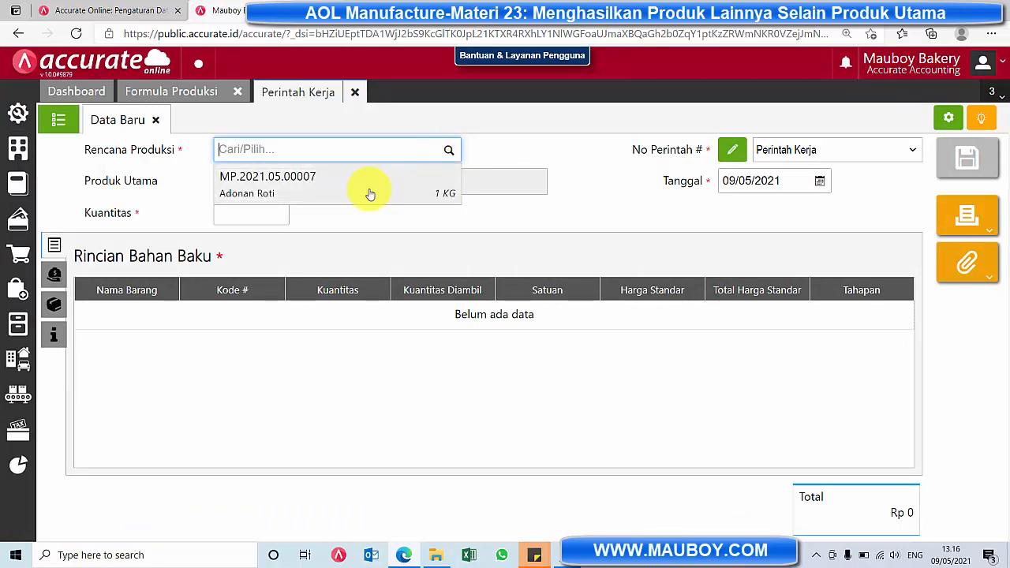
click(369, 194)
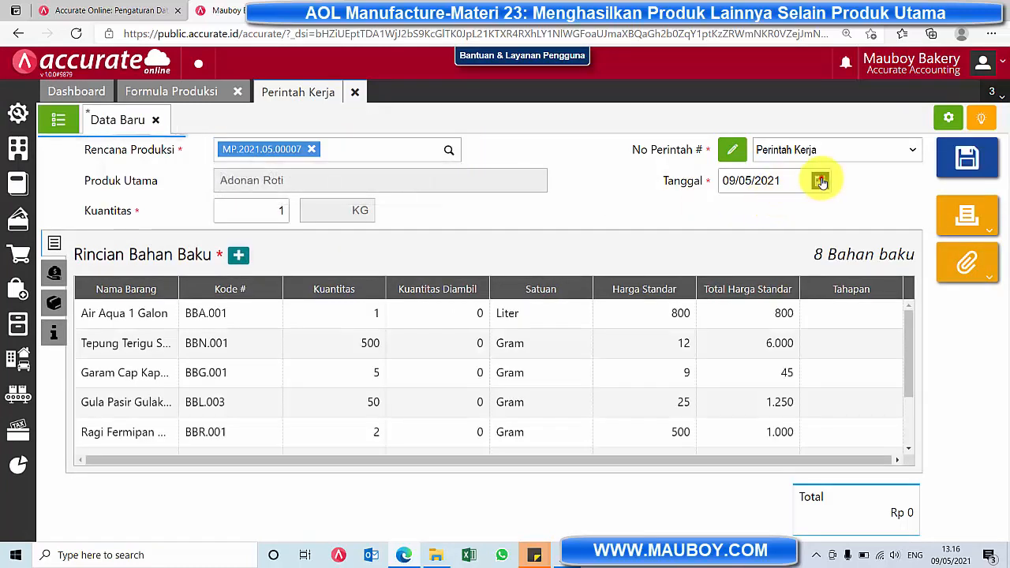
- Set the work order's date to 01/01/2021
click(820, 181)
click(756, 205)
click(756, 204)
click(756, 204)
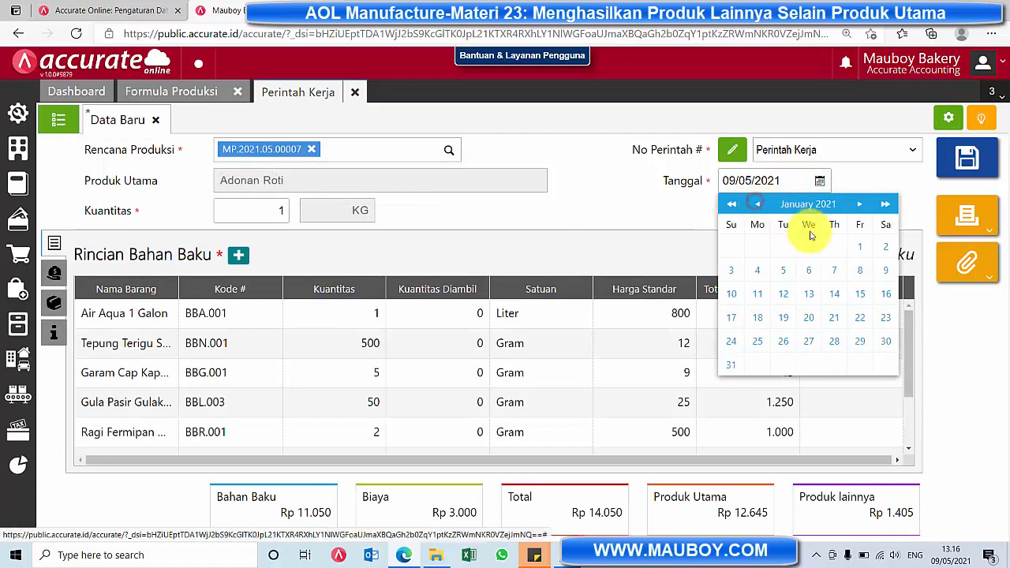
click(860, 246)
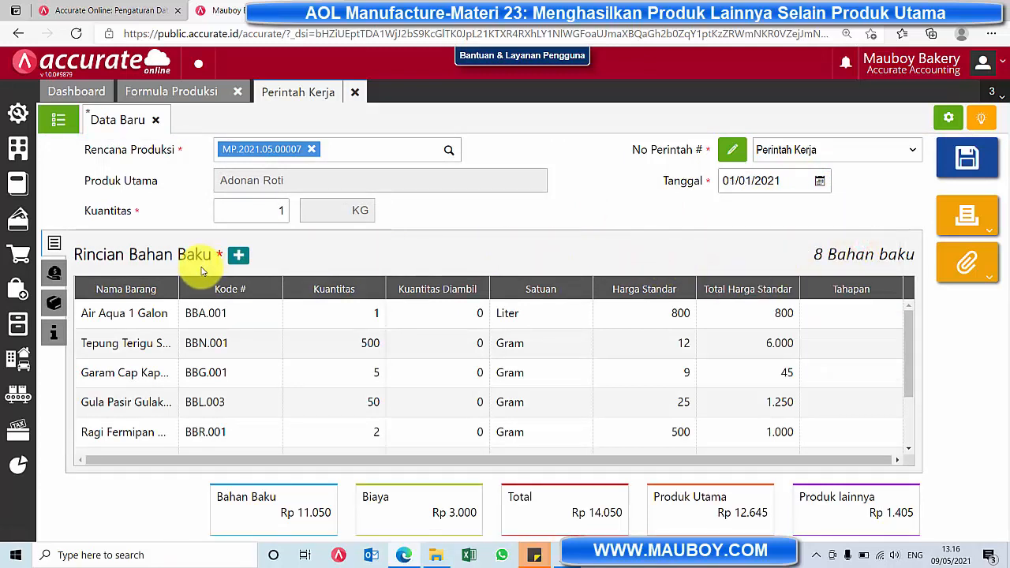
- Review the work order's costs, other products, additional info and raw materials, and save it
click(54, 273)
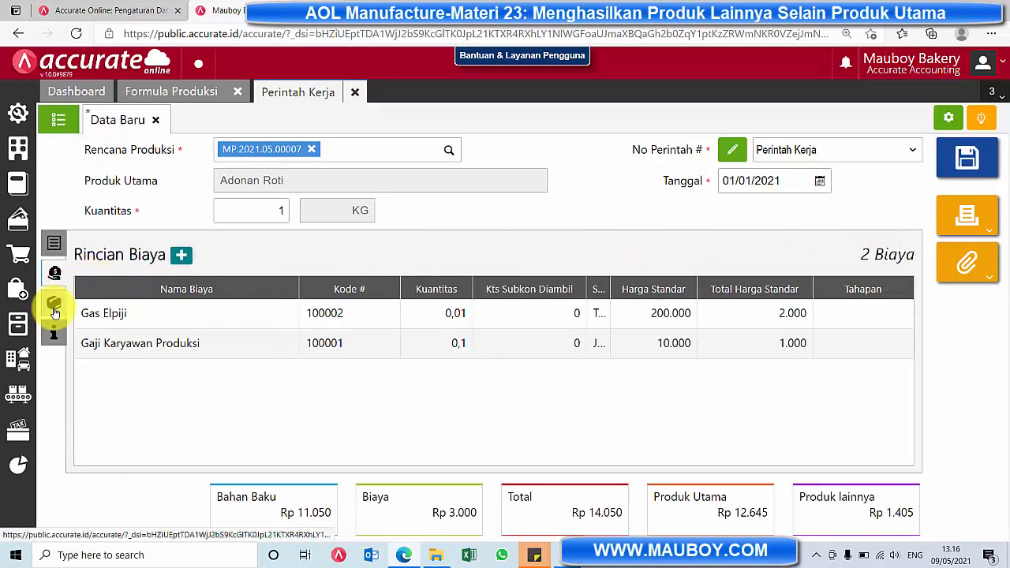
click(54, 305)
click(54, 333)
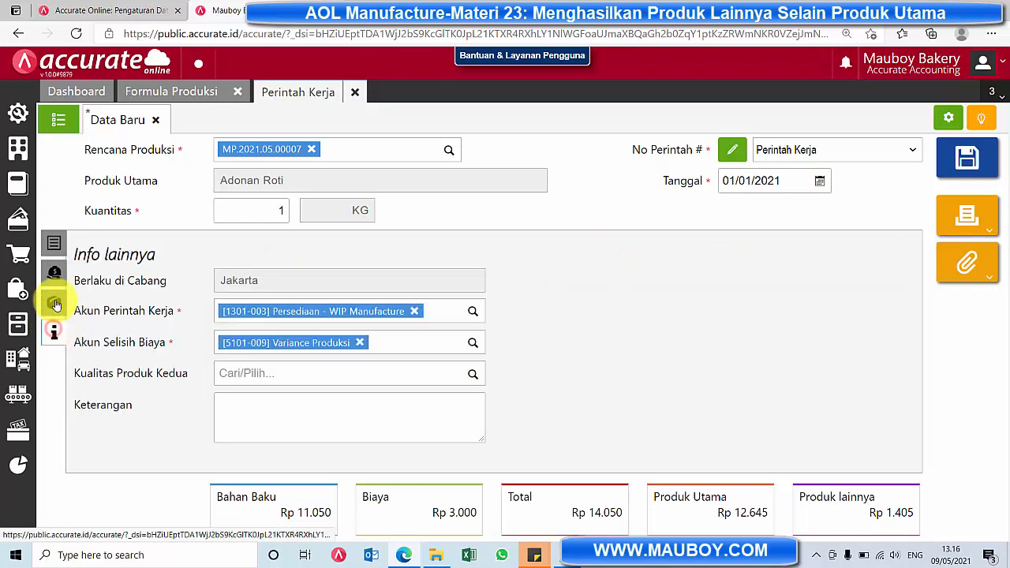
click(54, 303)
click(54, 250)
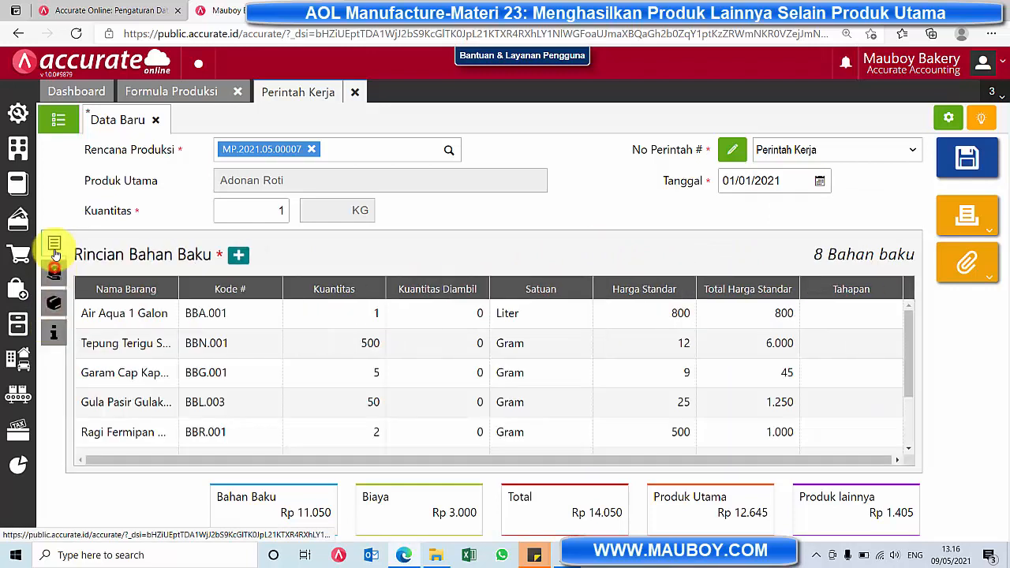
click(986, 159)
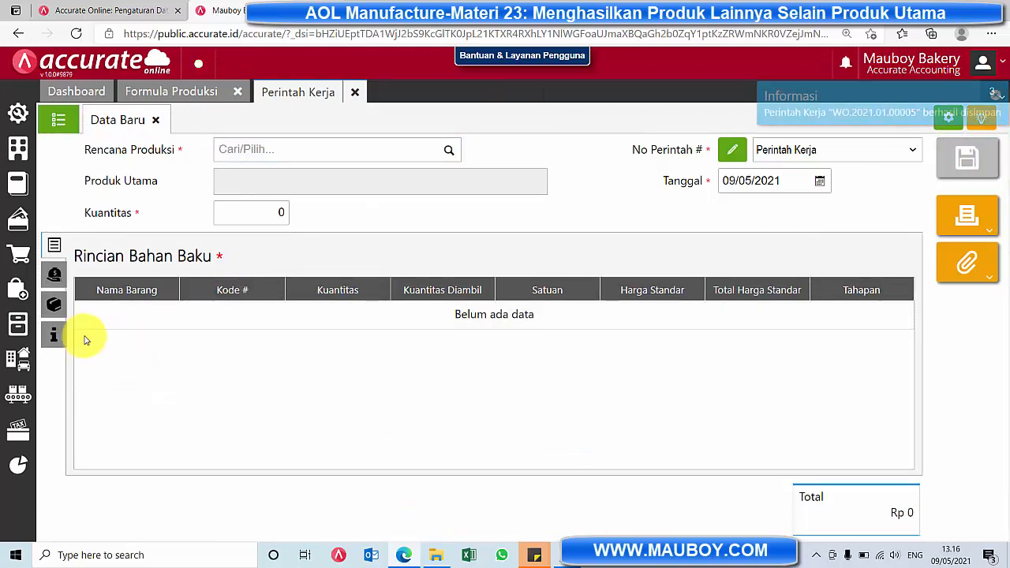
- Start a new raw material withdrawal (Pengambilan Bahan Baku) and set its date to 01/01/2021
click(19, 326)
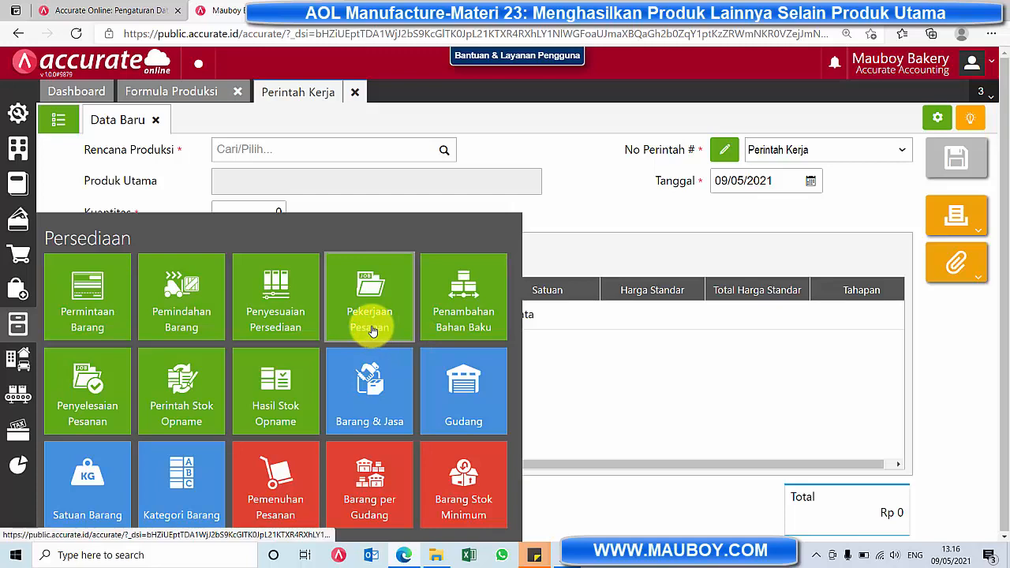
click(18, 393)
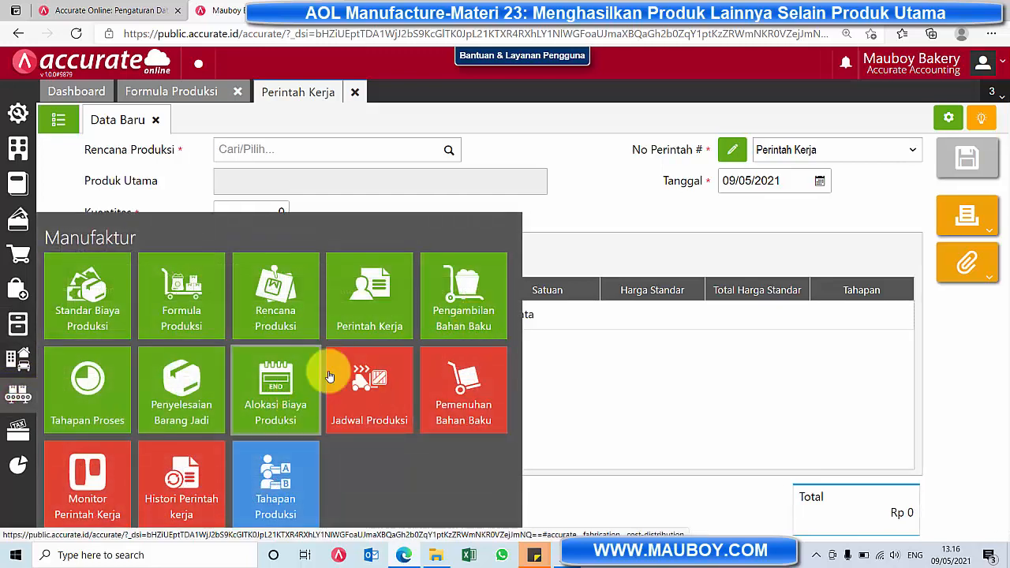
click(479, 298)
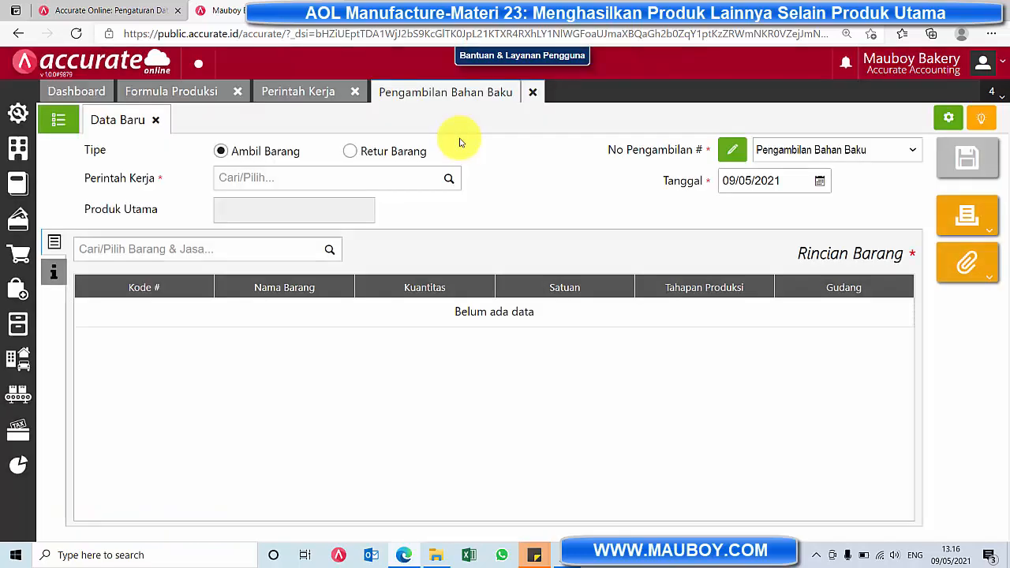
click(820, 181)
click(760, 205)
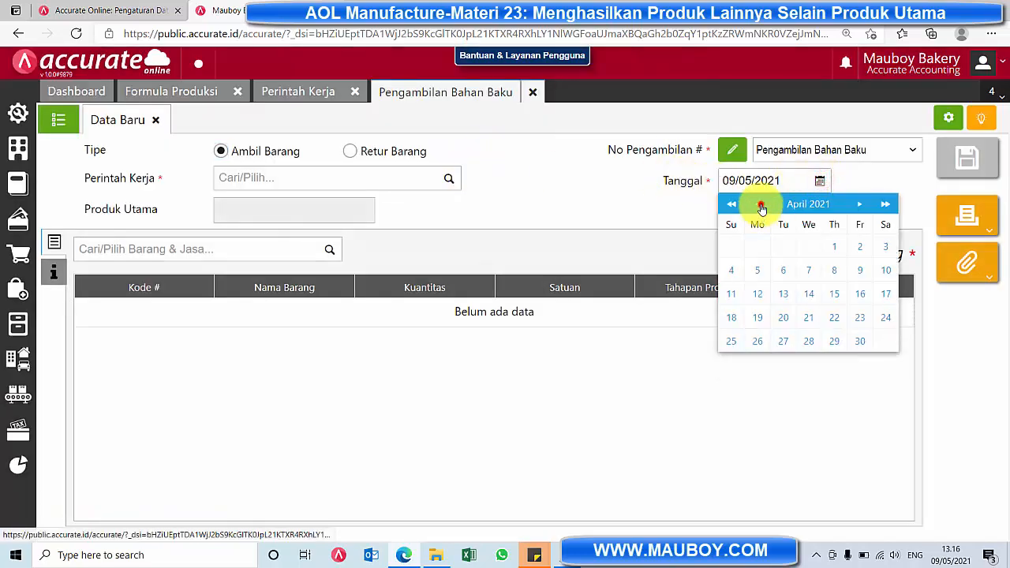
double_click(760, 205)
click(761, 205)
click(857, 246)
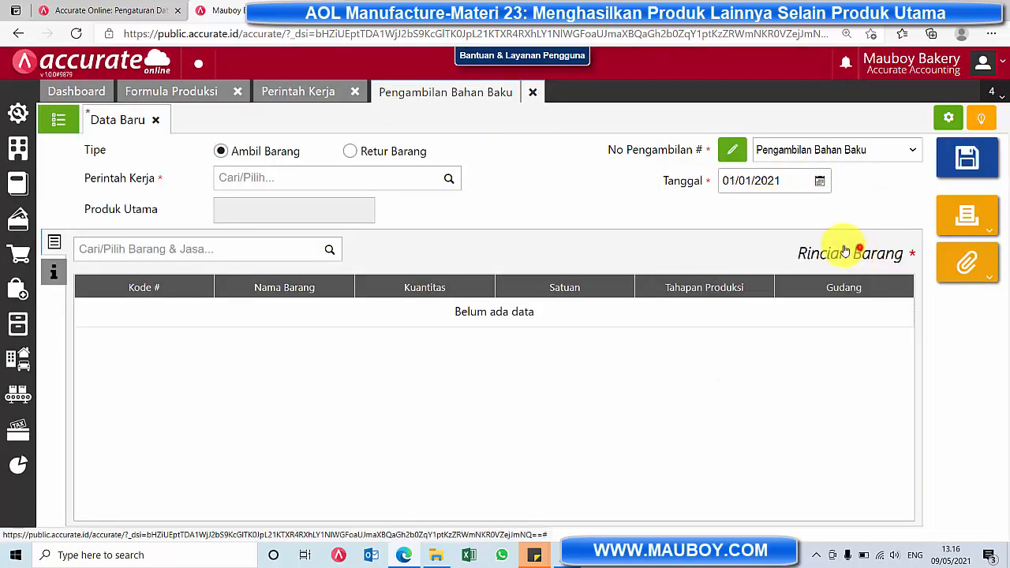
- Select the Adonan Roti work order for the withdrawal and add all of its raw materials not yet taken (Bahan Baku Belum Diambil)
click(451, 182)
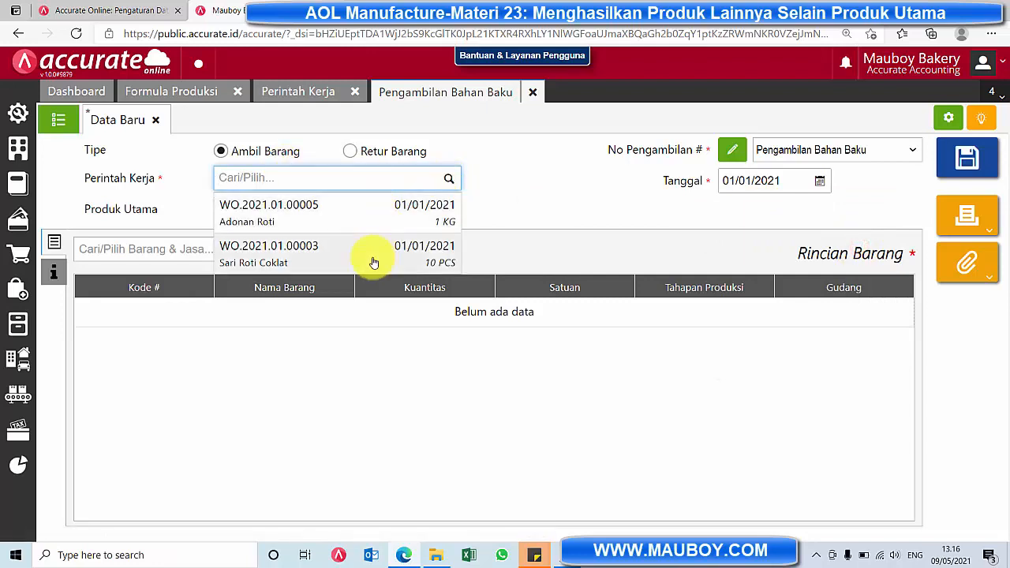
click(364, 219)
click(386, 247)
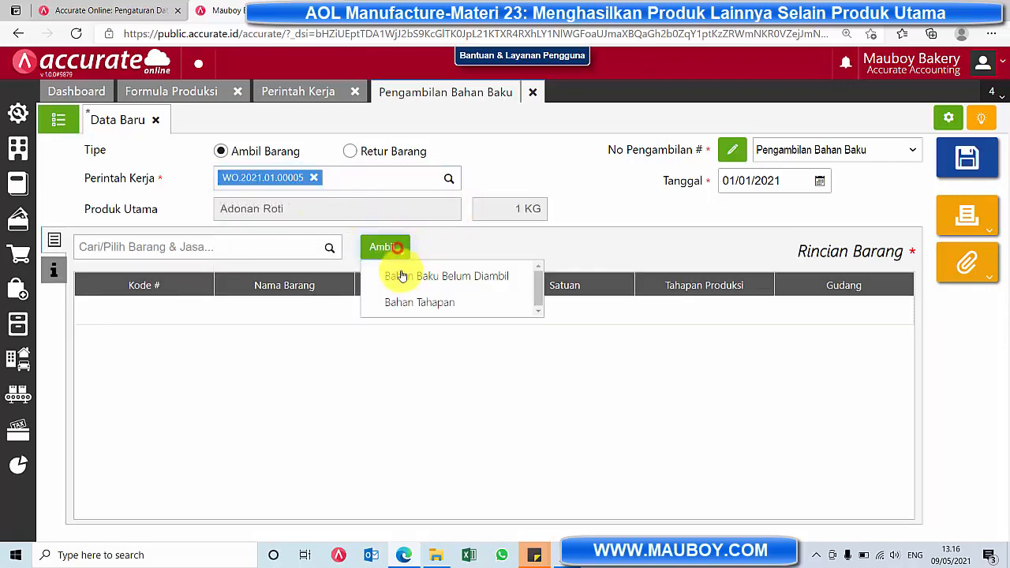
click(405, 278)
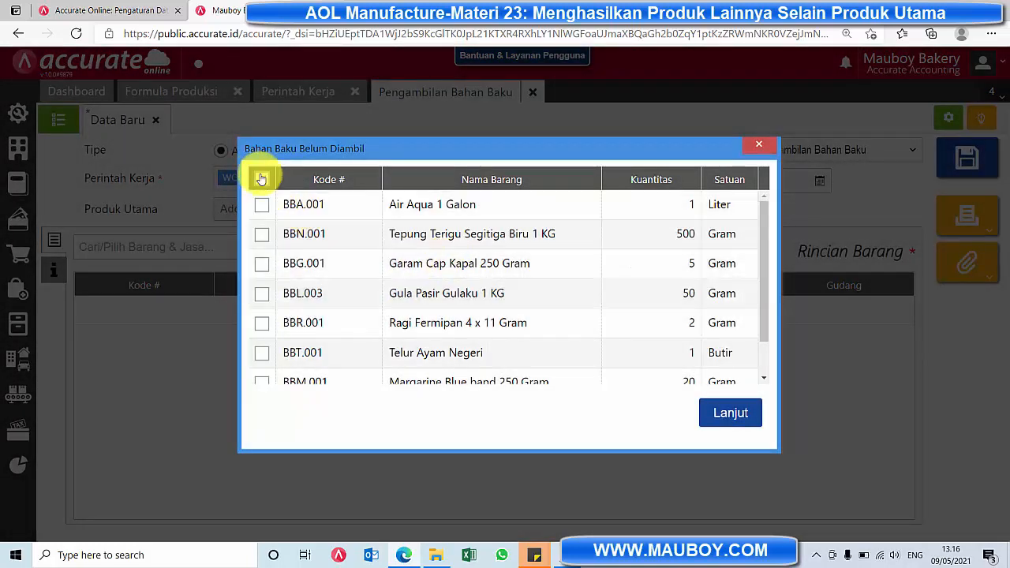
click(263, 179)
click(731, 412)
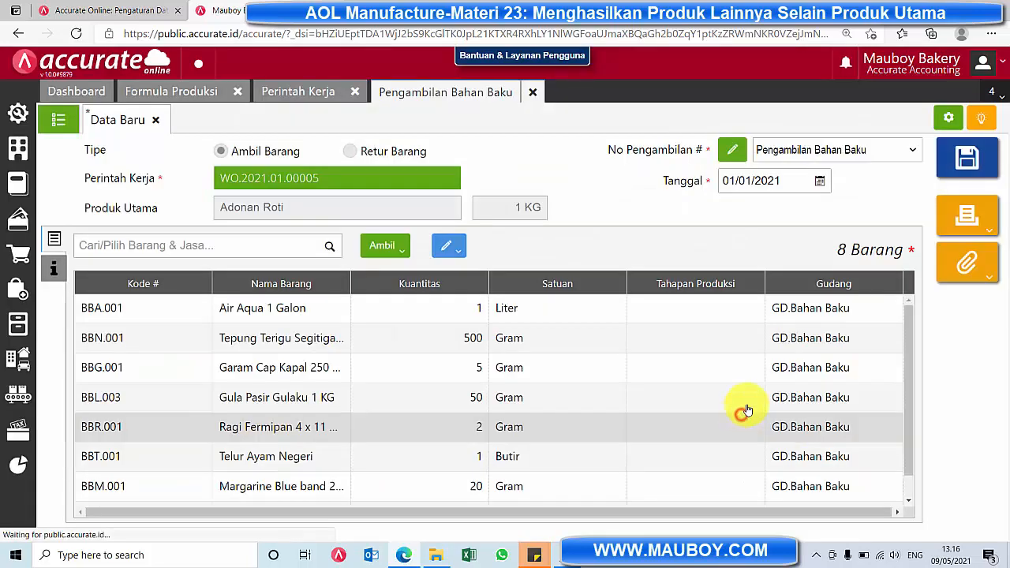
- Save the raw material withdrawal and close the Pengambilan Bahan Baku, Perintah Kerja and Formula Produksi pages
click(963, 162)
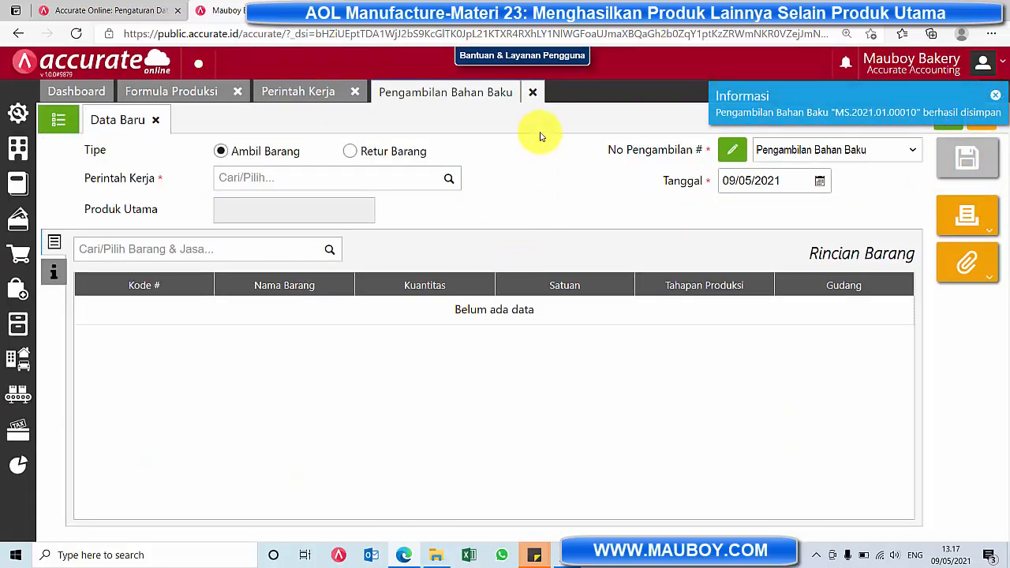
click(533, 92)
click(354, 94)
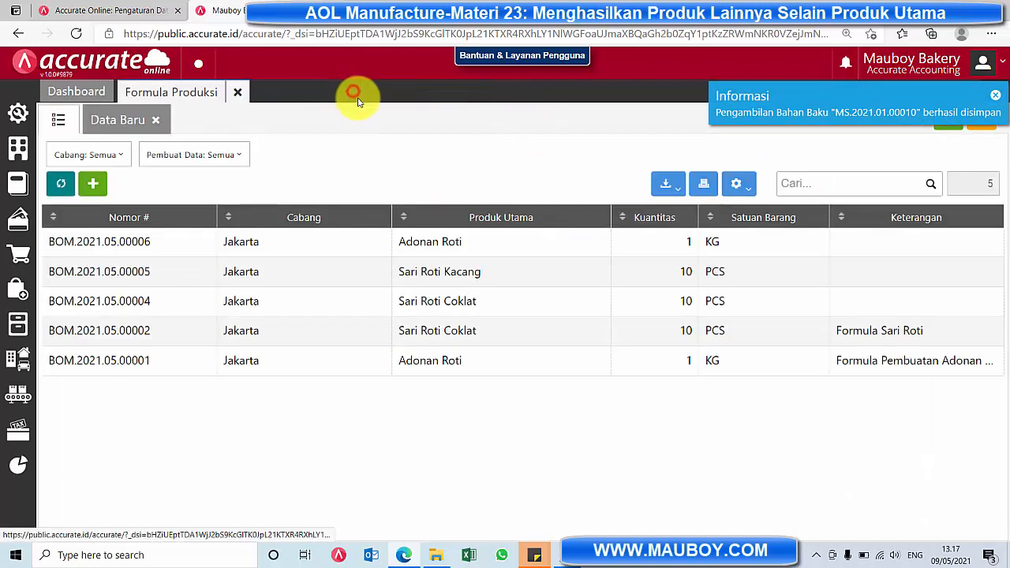
click(236, 93)
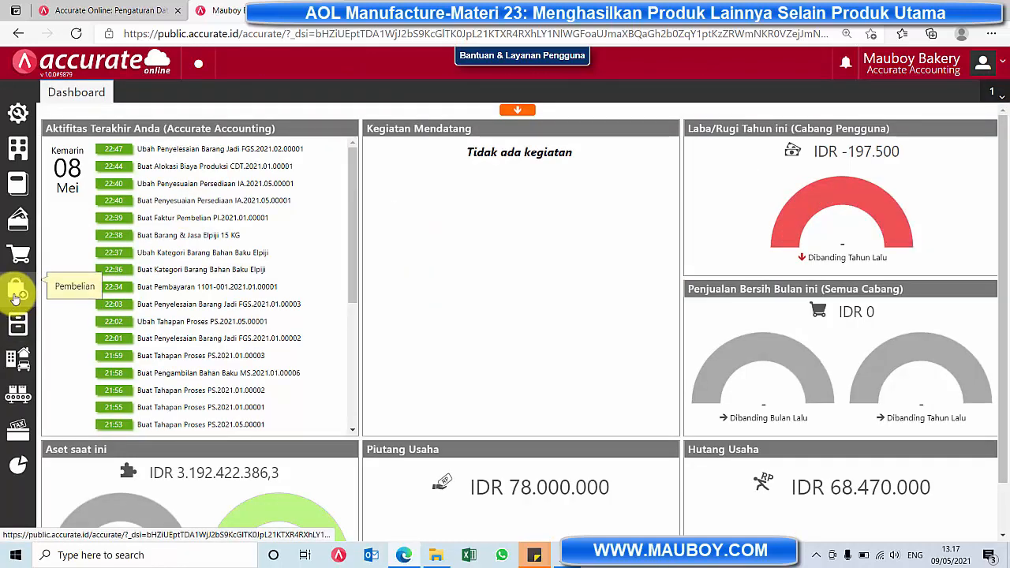
- Start a new finished goods completion (Penyelesaian Barang Jadi) for the 1 KG Adonan Roti work order
click(18, 393)
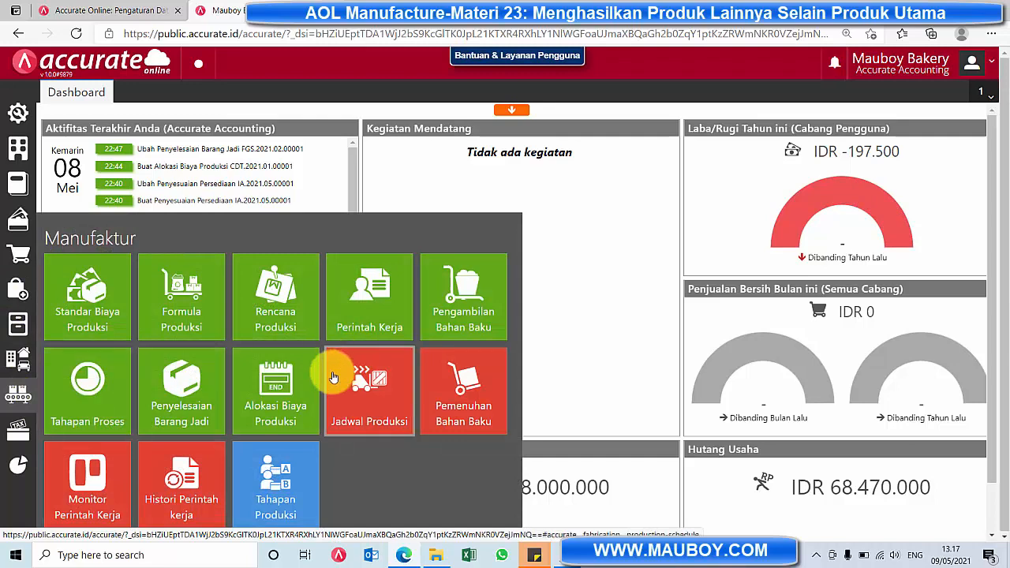
click(181, 401)
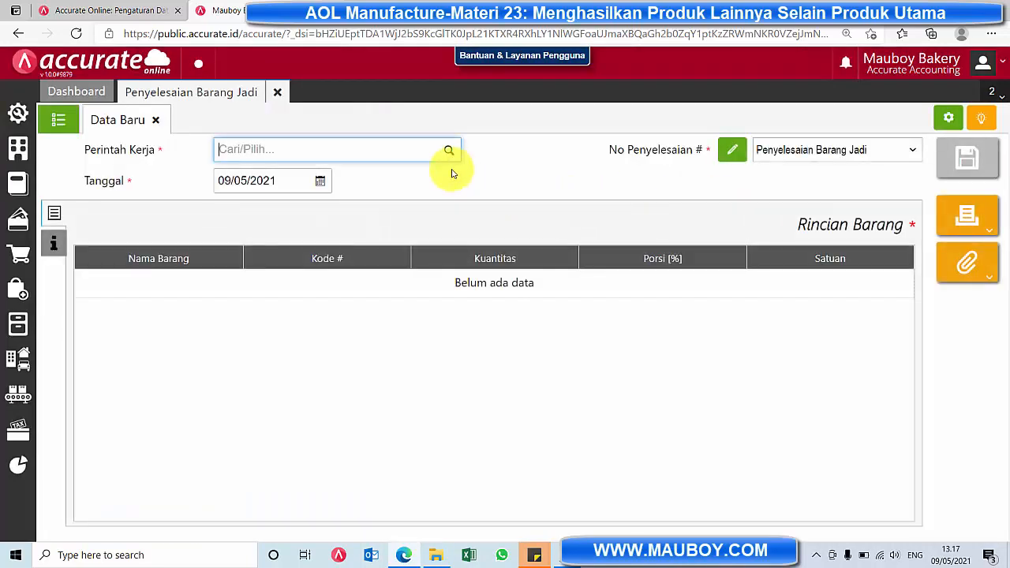
click(450, 152)
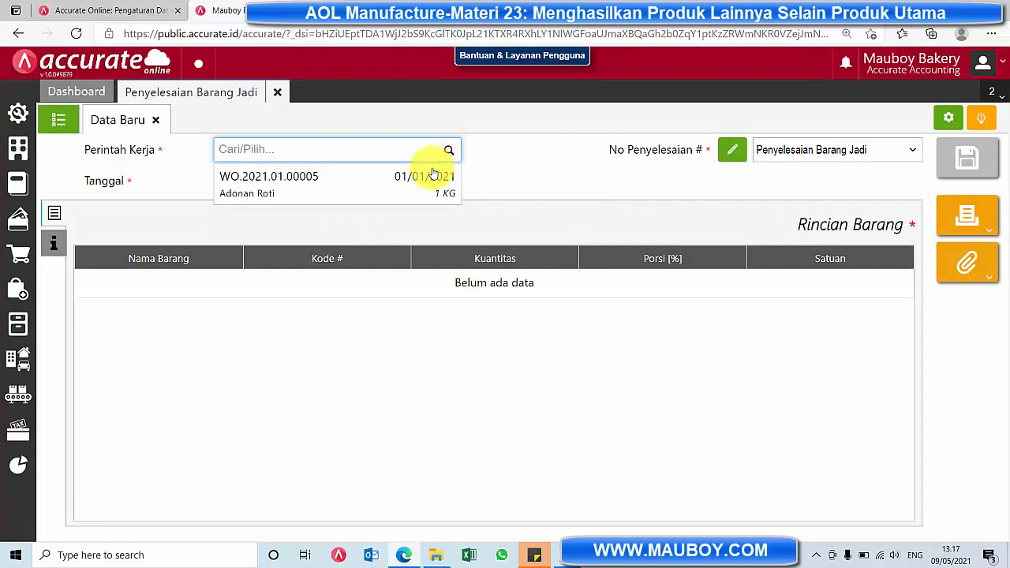
click(387, 189)
- Set the finished goods completion's date to 01/01/2021
click(320, 180)
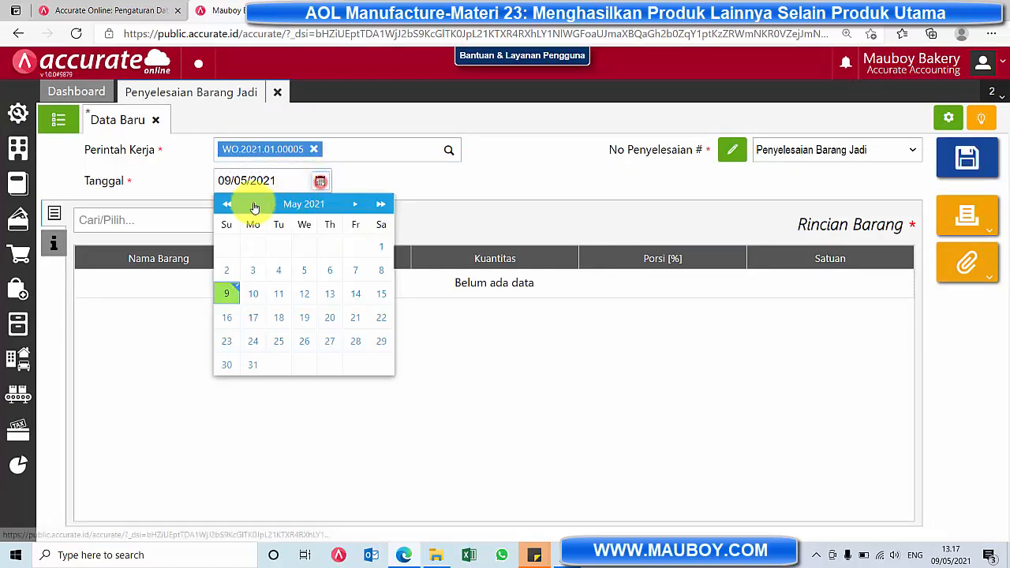
click(253, 204)
click(253, 203)
click(252, 204)
click(253, 204)
click(357, 247)
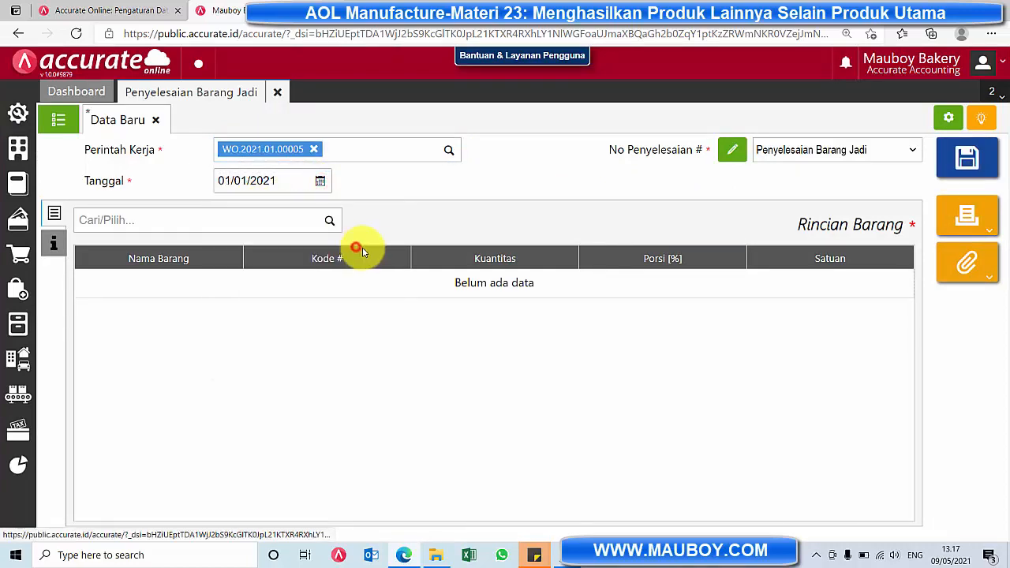
- Add Adonan Roti to the completion with quantity 1 KG in warehouse GD.Produksi
click(334, 224)
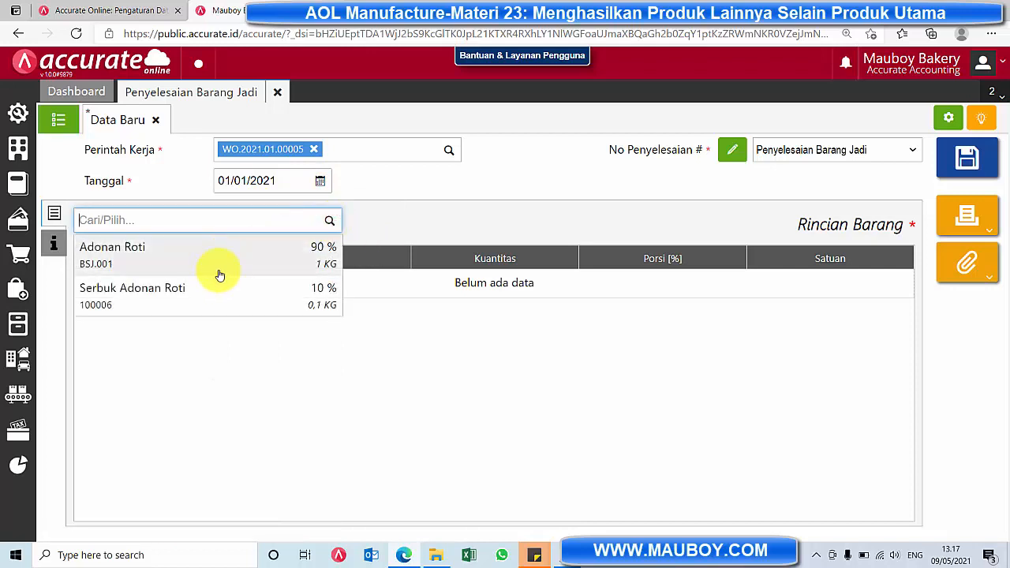
click(216, 265)
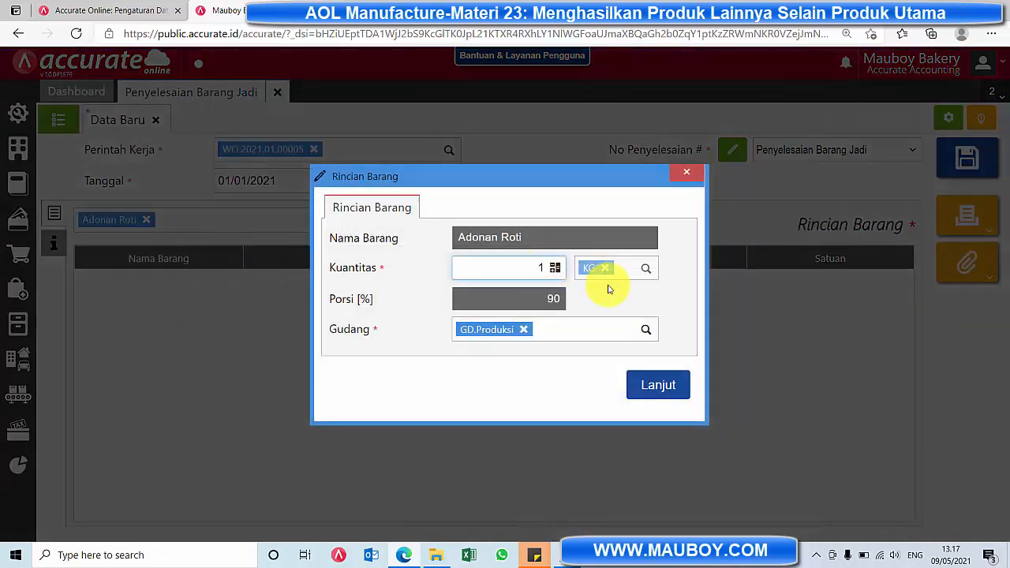
click(670, 386)
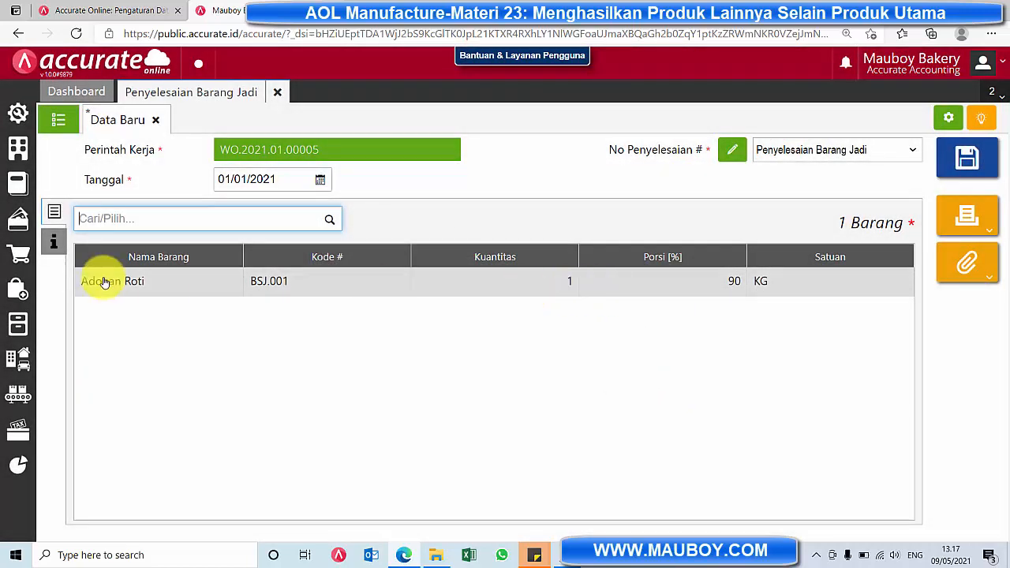
- Check the completion's additional info and the details of its Adonan Roti line without changing them
click(52, 241)
click(53, 212)
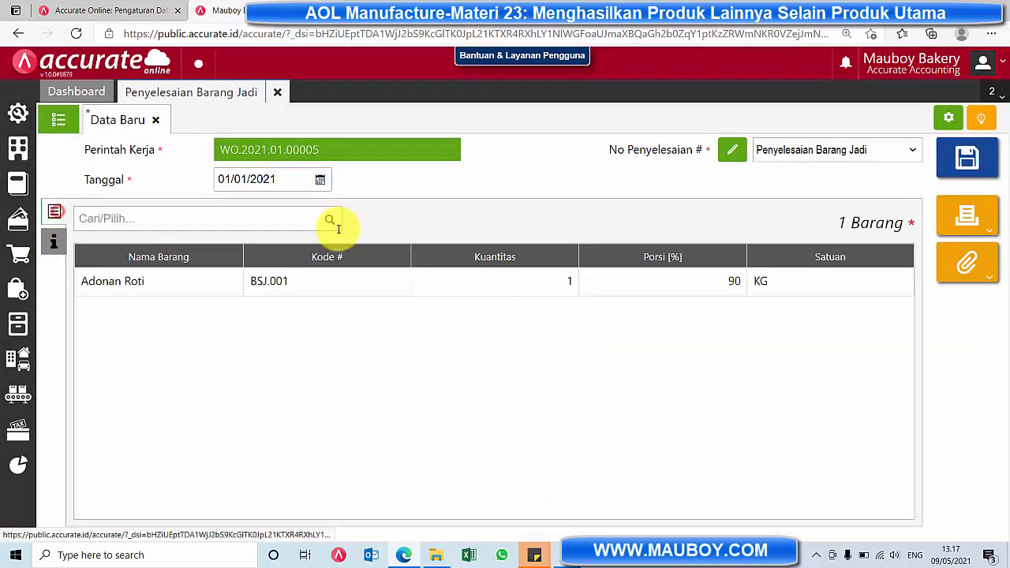
click(332, 222)
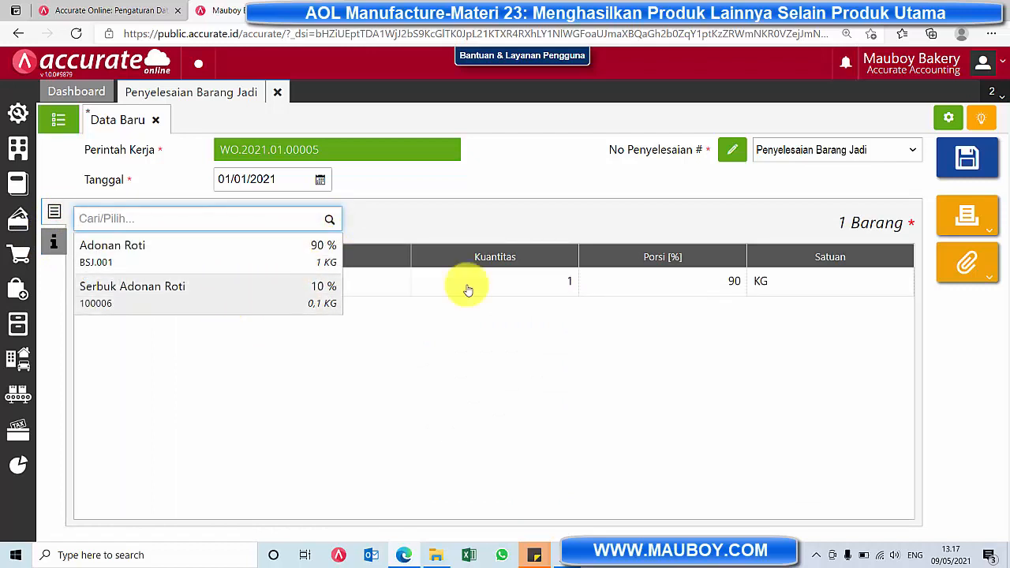
click(577, 287)
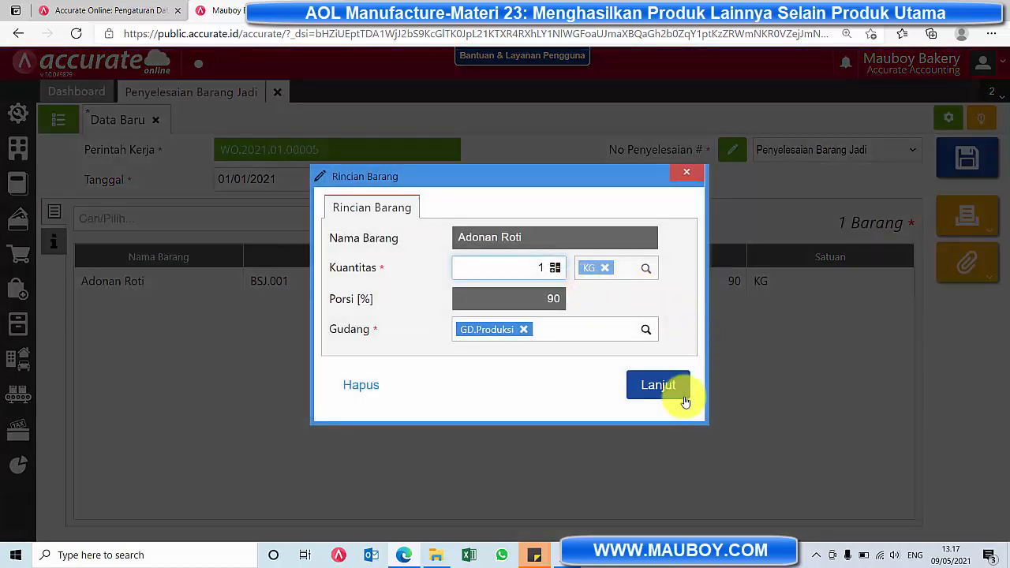
click(683, 173)
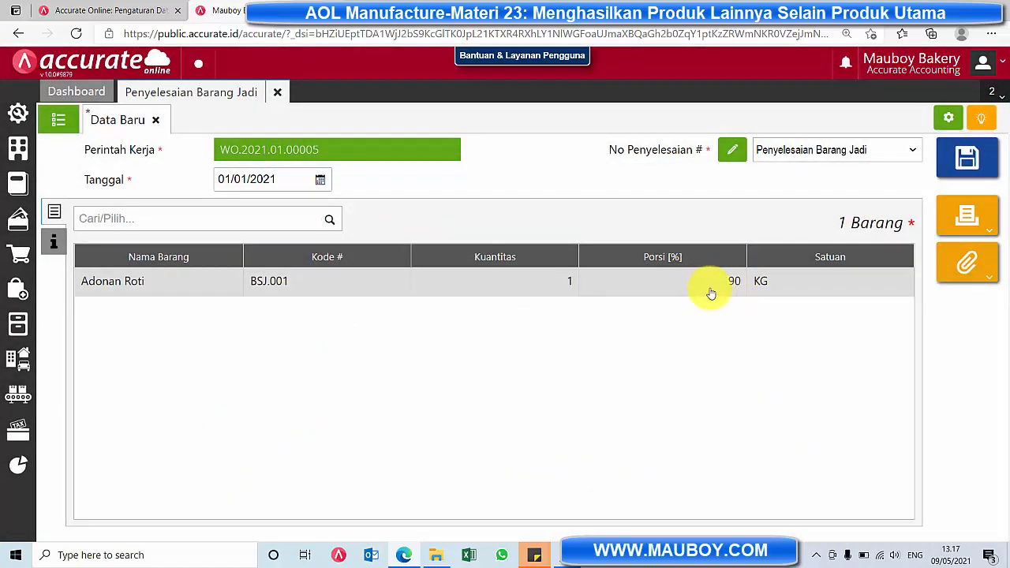
- Add the by-product Serbuk Adonan Roti to the completion with quantity 0,1 KG in warehouse GD.Produksi
click(329, 222)
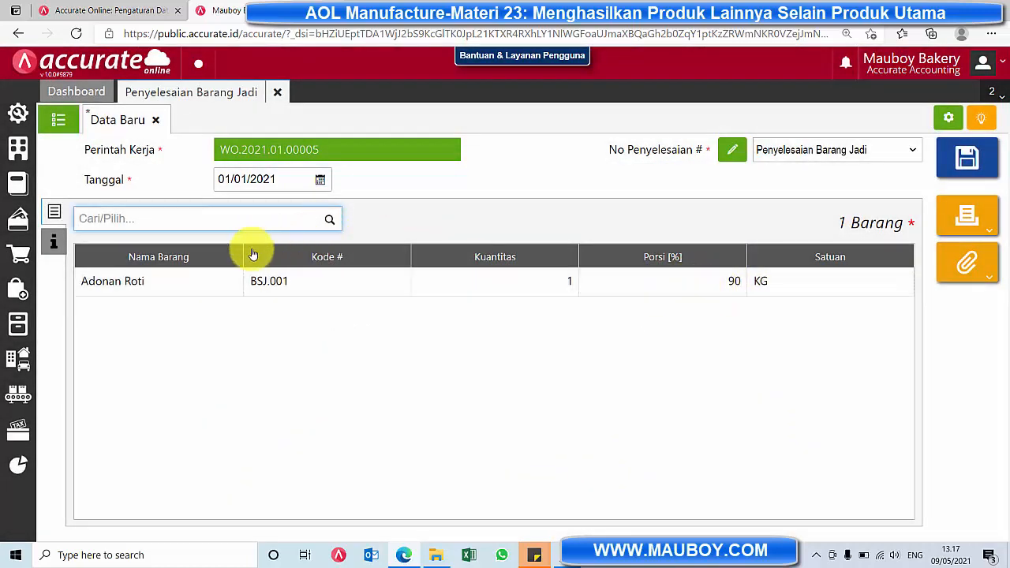
click(198, 286)
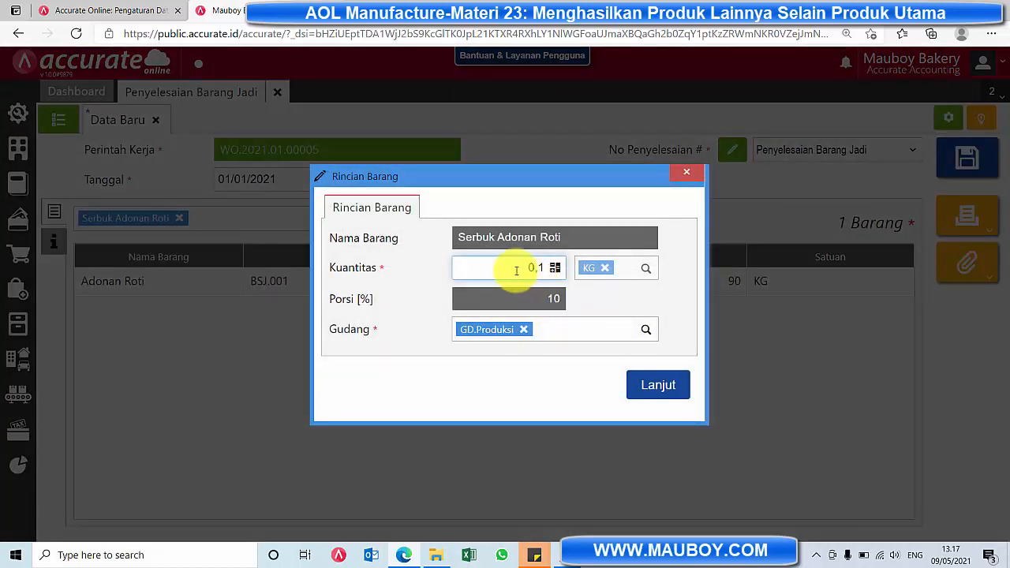
click(657, 384)
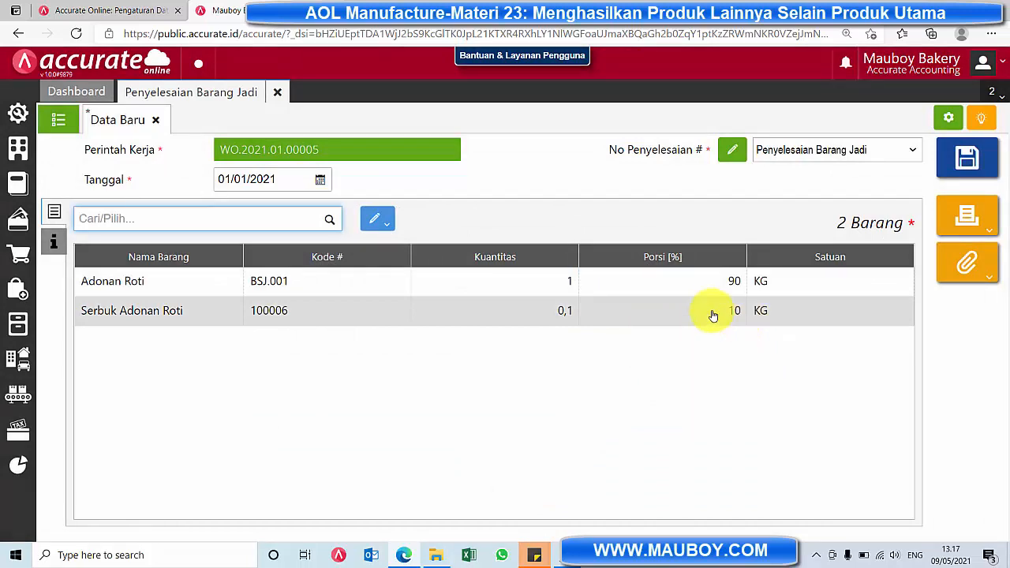
- Set the completion quantities to 1,1 KG for Adonan Roti and 0,15 KG for Serbuk Adonan Roti
click(565, 287)
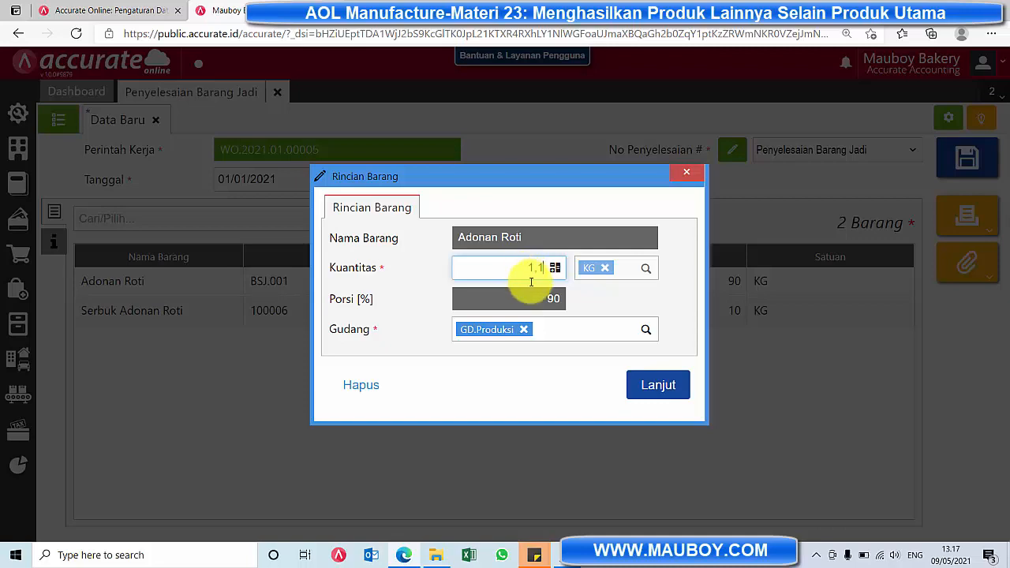
click(663, 390)
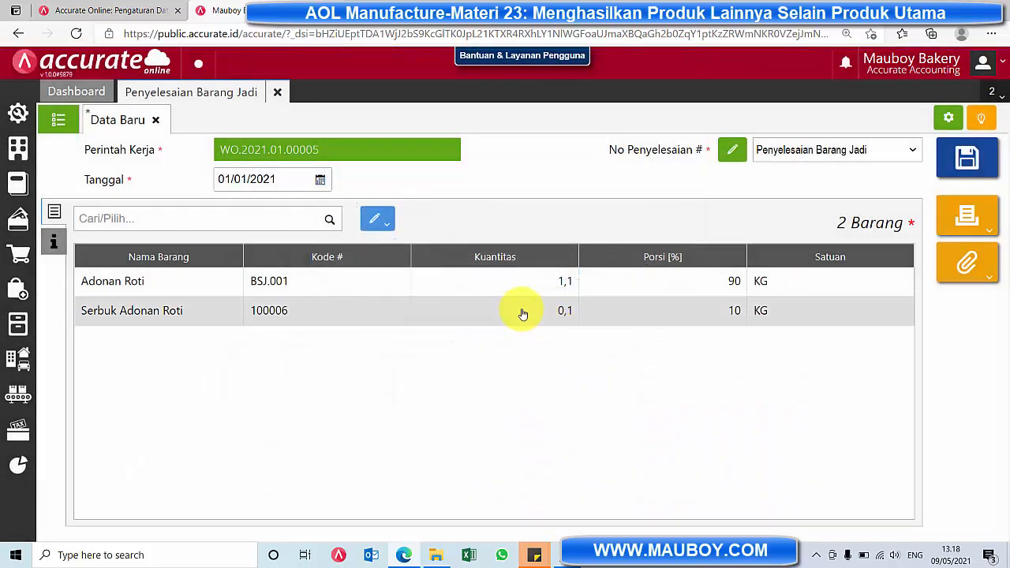
click(522, 313)
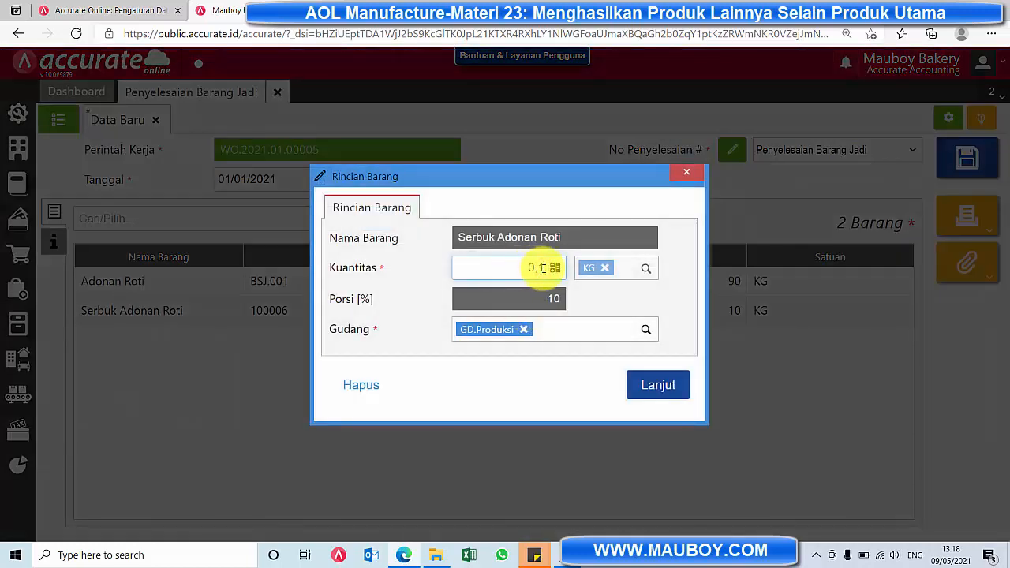
click(668, 383)
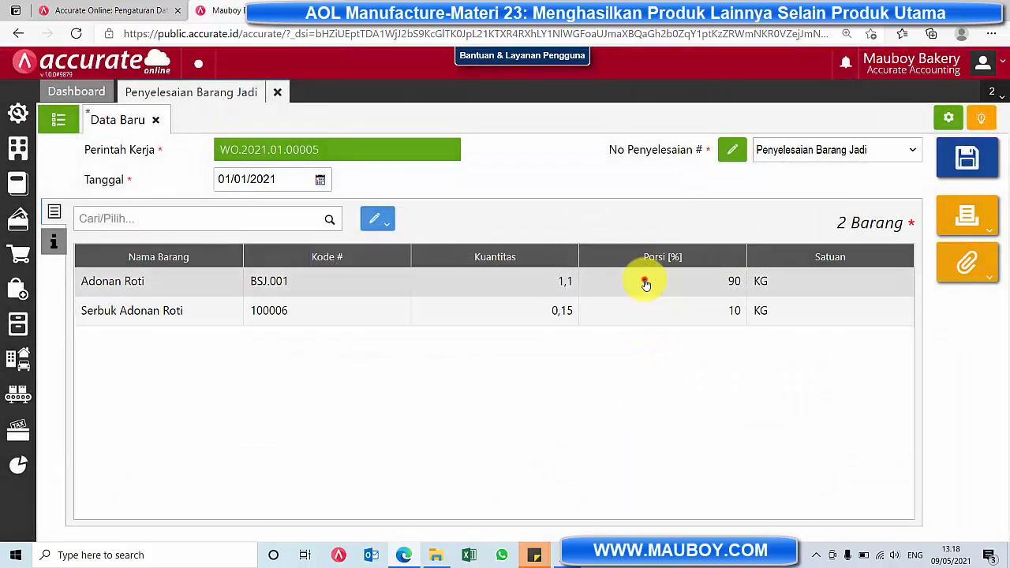
- Check the portion in the Adonan Roti line's details and the bulk edit options for the item lines, changing nothing
click(644, 280)
click(690, 174)
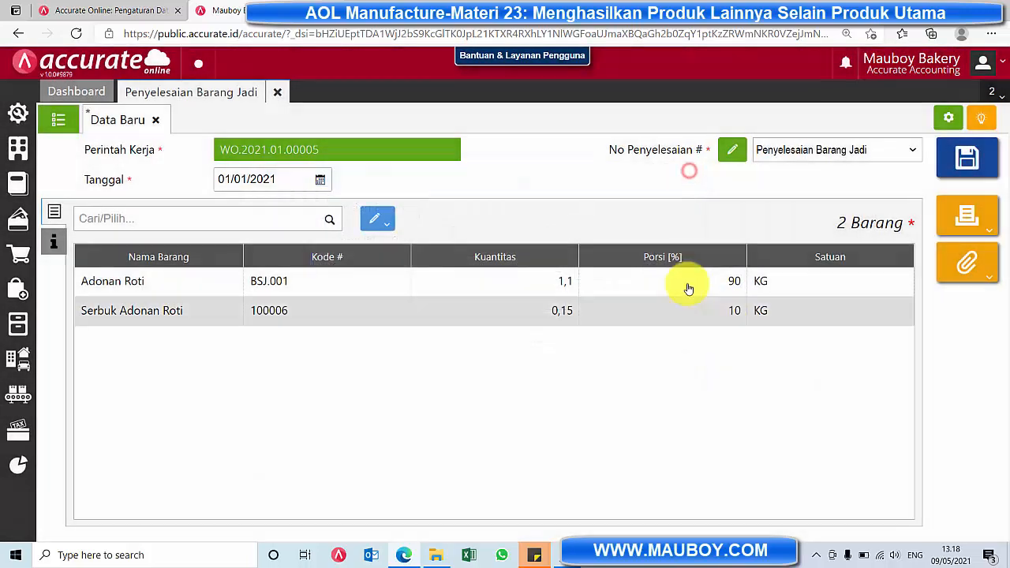
click(688, 287)
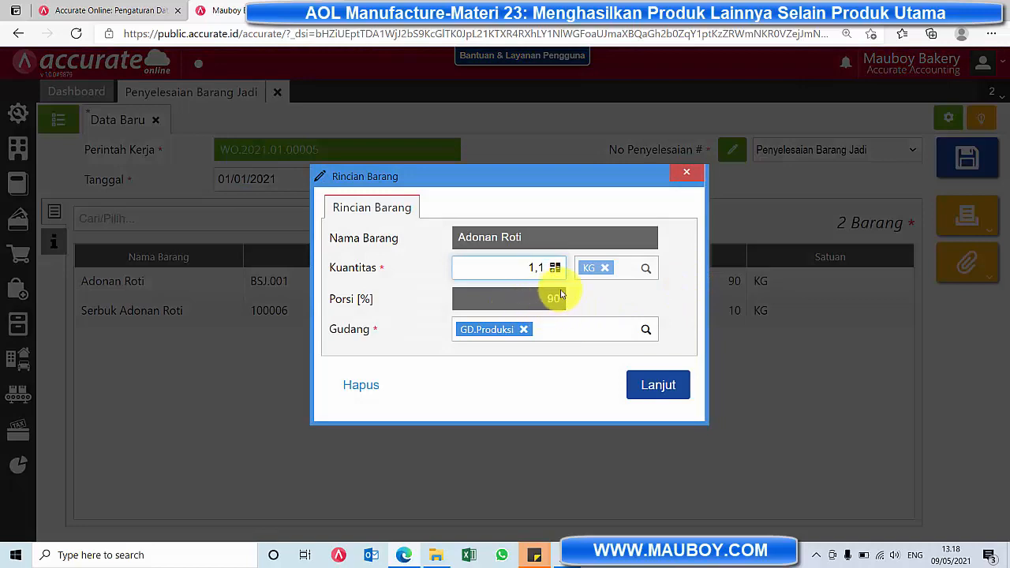
click(683, 175)
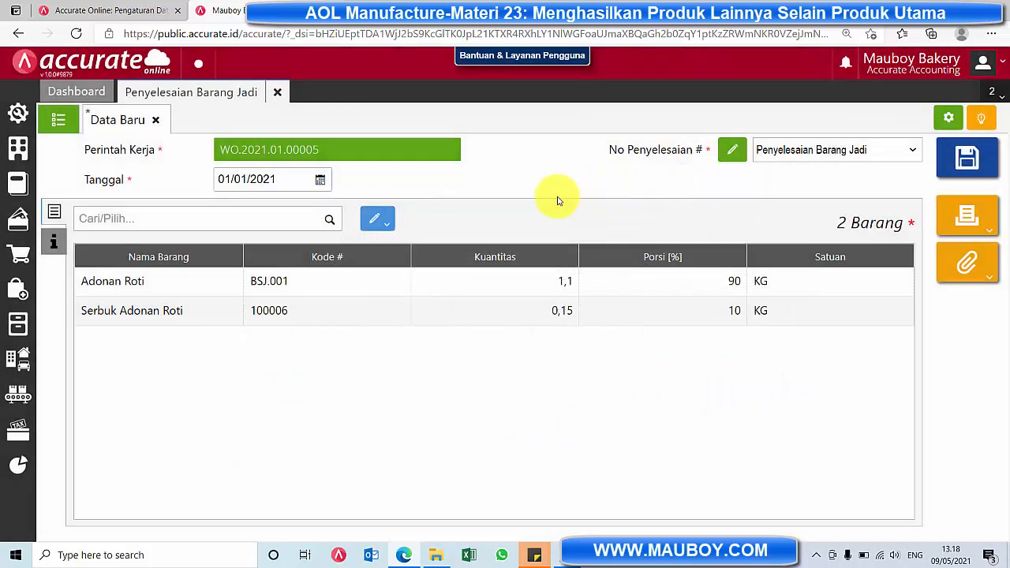
click(376, 219)
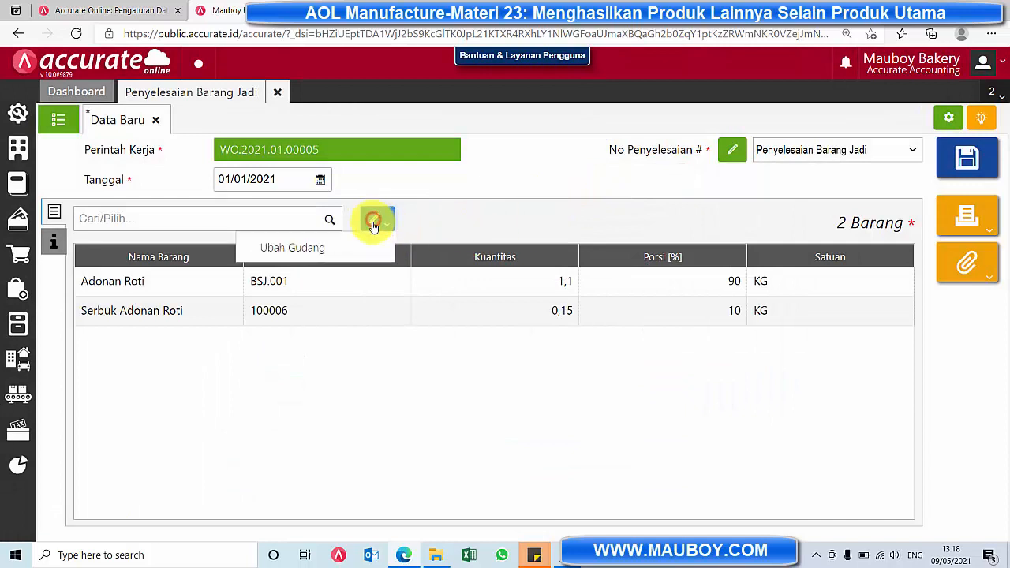
click(516, 216)
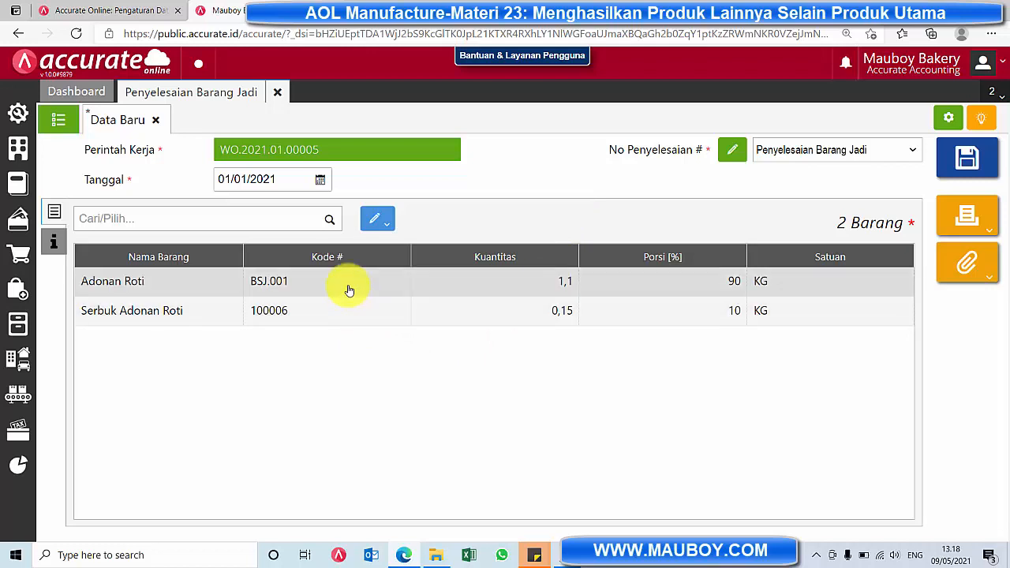
- Save the finished goods completion, accepting quantities above the work order, and close the new blank form
click(968, 160)
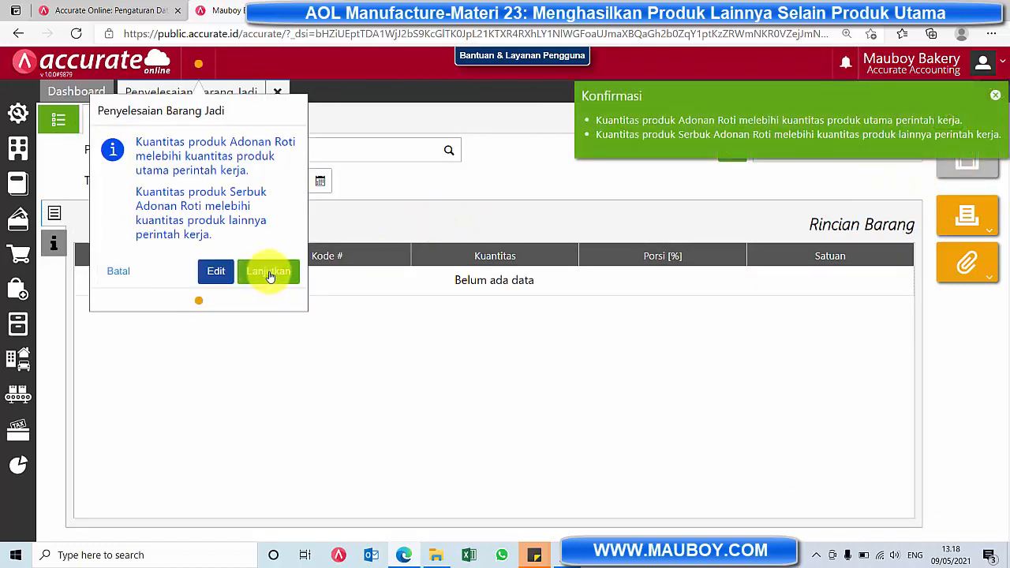
drag(136, 142, 190, 207)
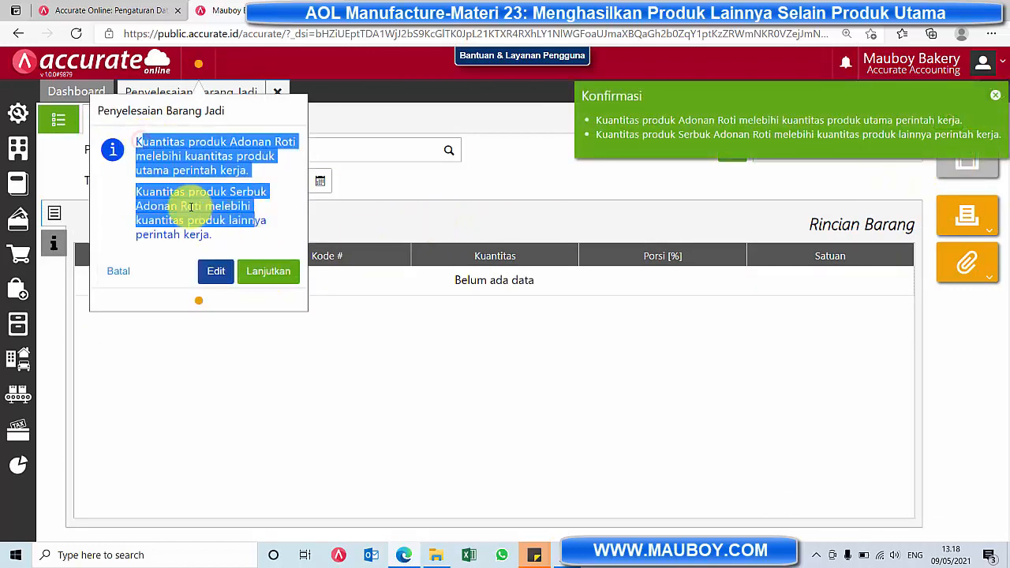
click(190, 207)
click(267, 272)
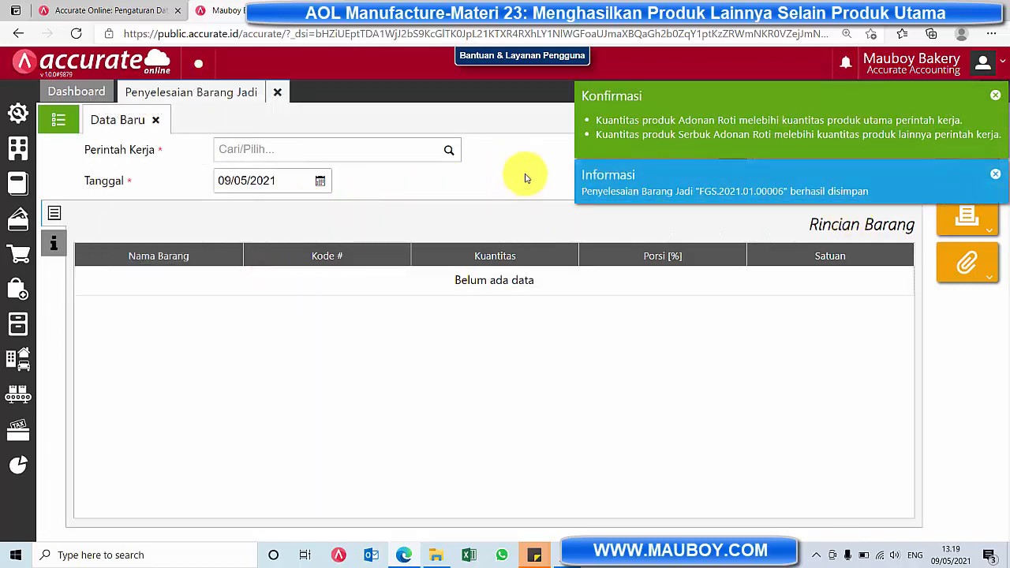
click(155, 119)
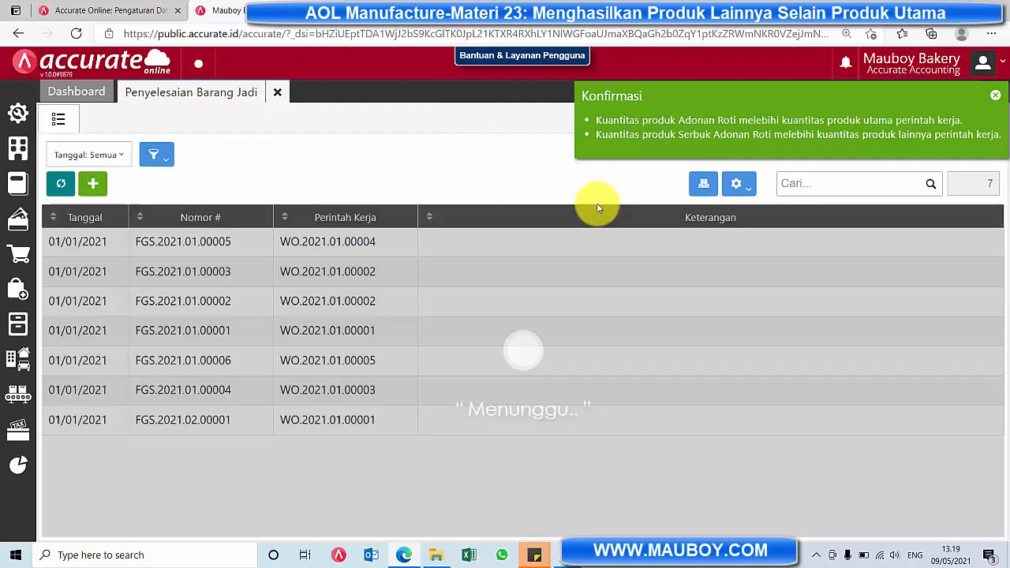